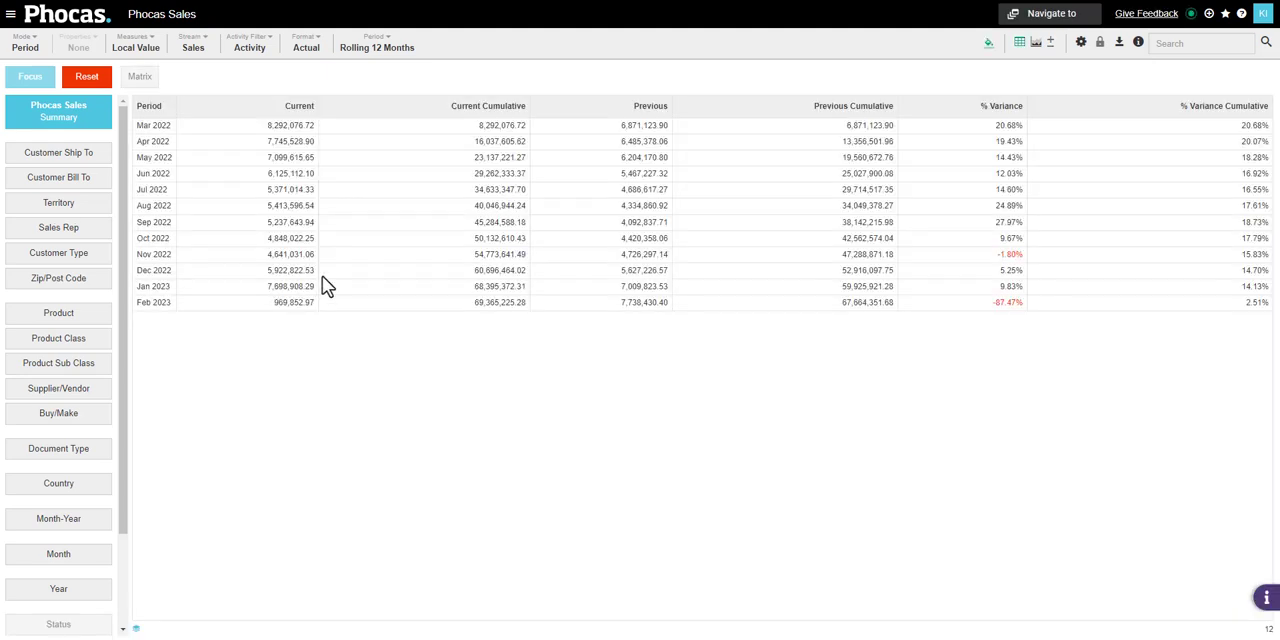
Show sales by Customer Ship To for the Year to date period in Variance mode
left_click(403, 50)
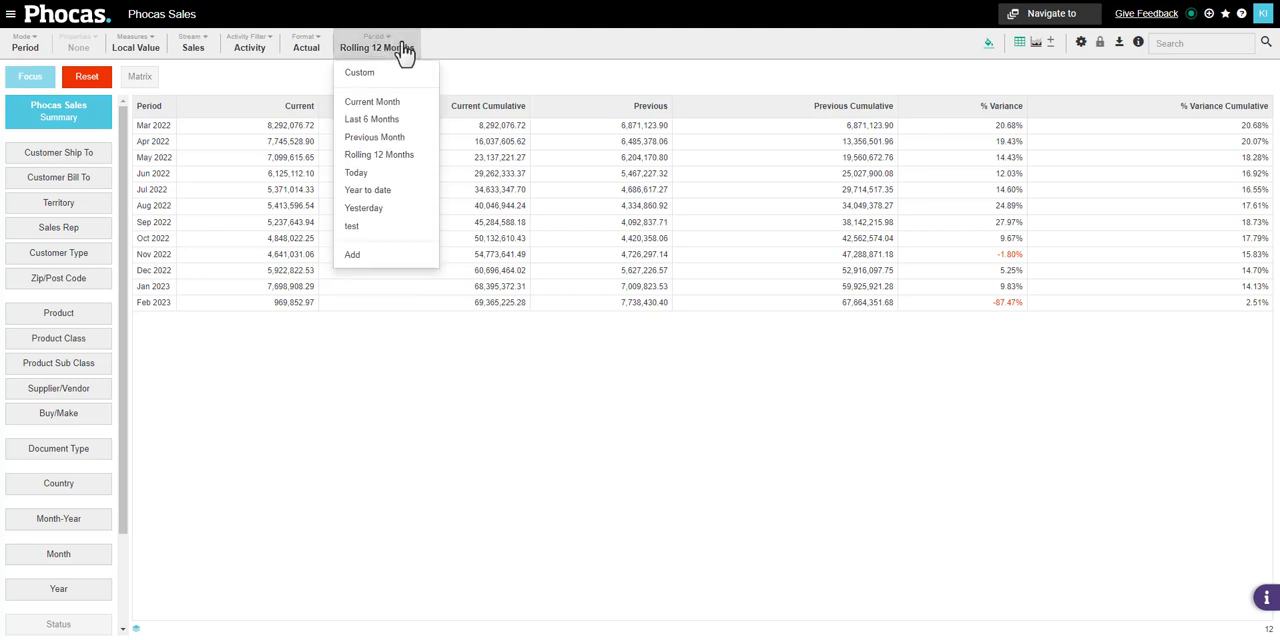
left_click(393, 191)
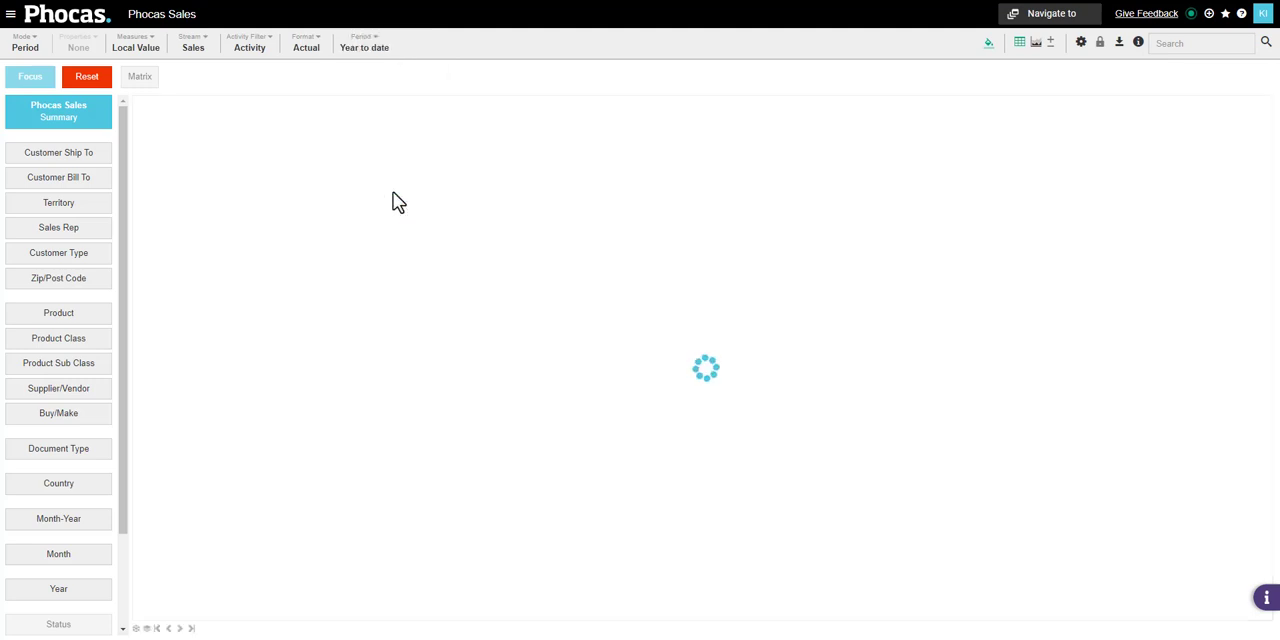
left_click(90, 160)
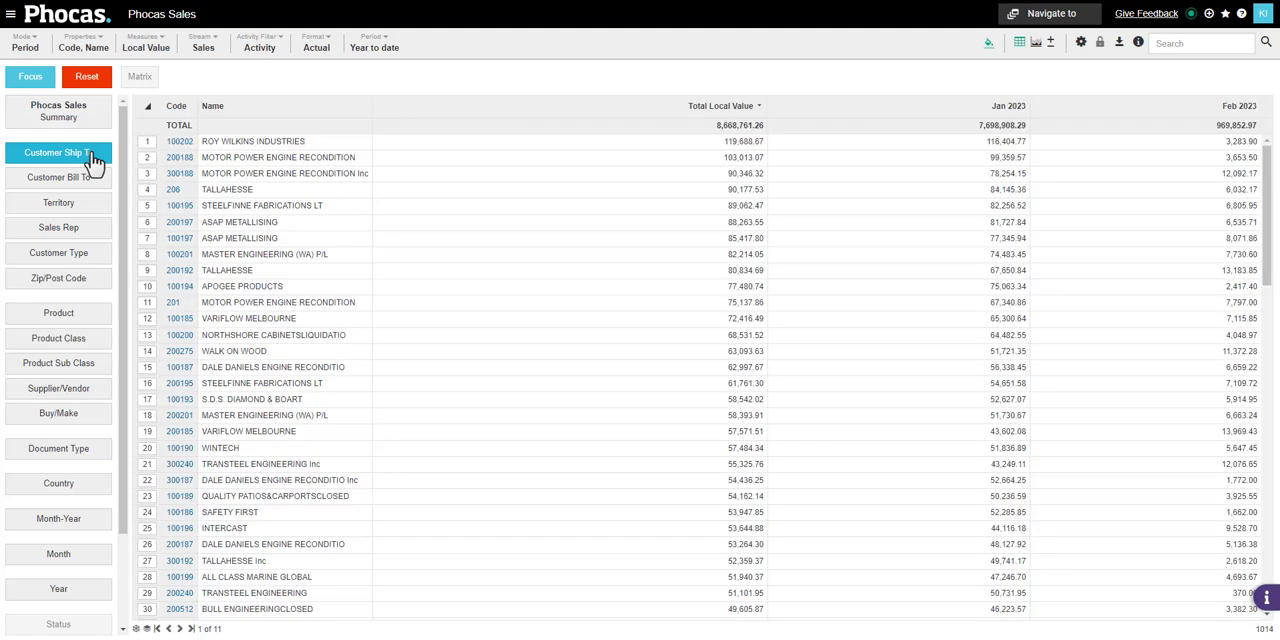
left_click(26, 47)
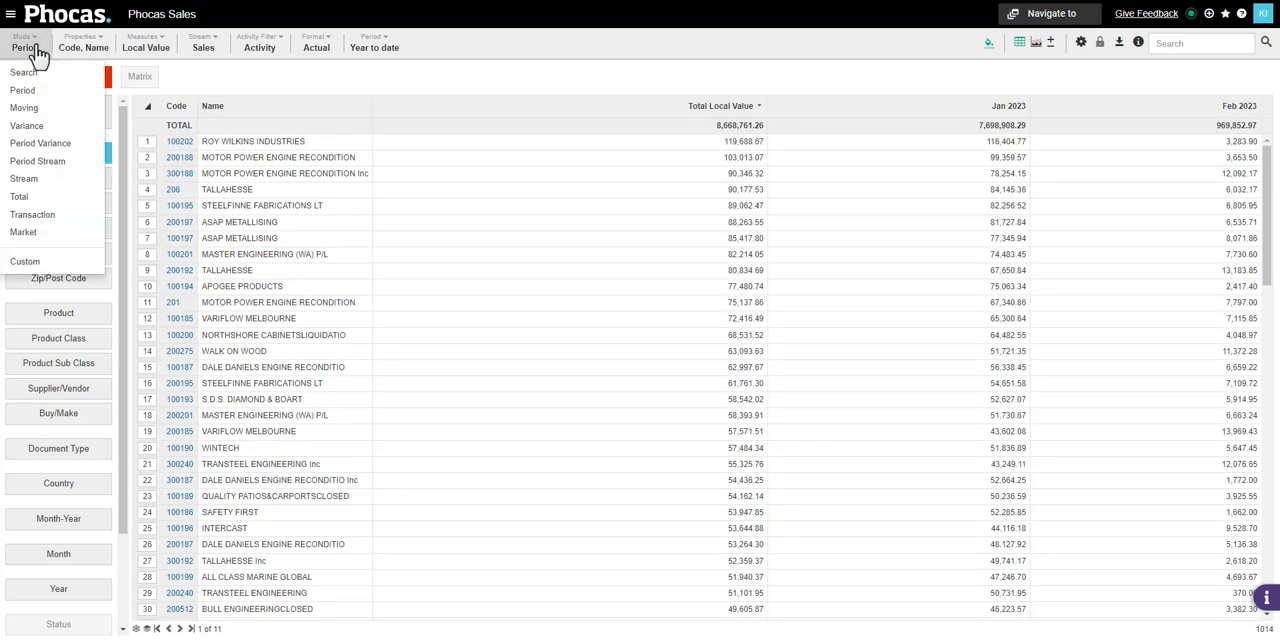
left_click(44, 125)
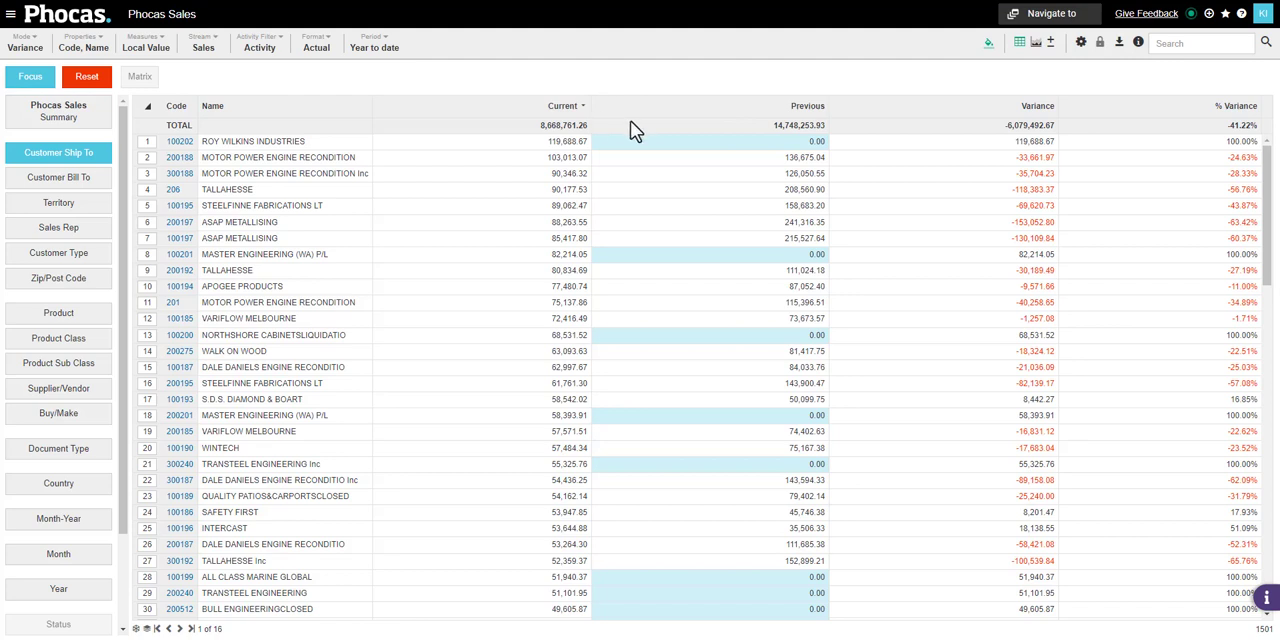
Filter the Customer Ship To list to customers whose Previous value is greater than 0
right_click(676, 198)
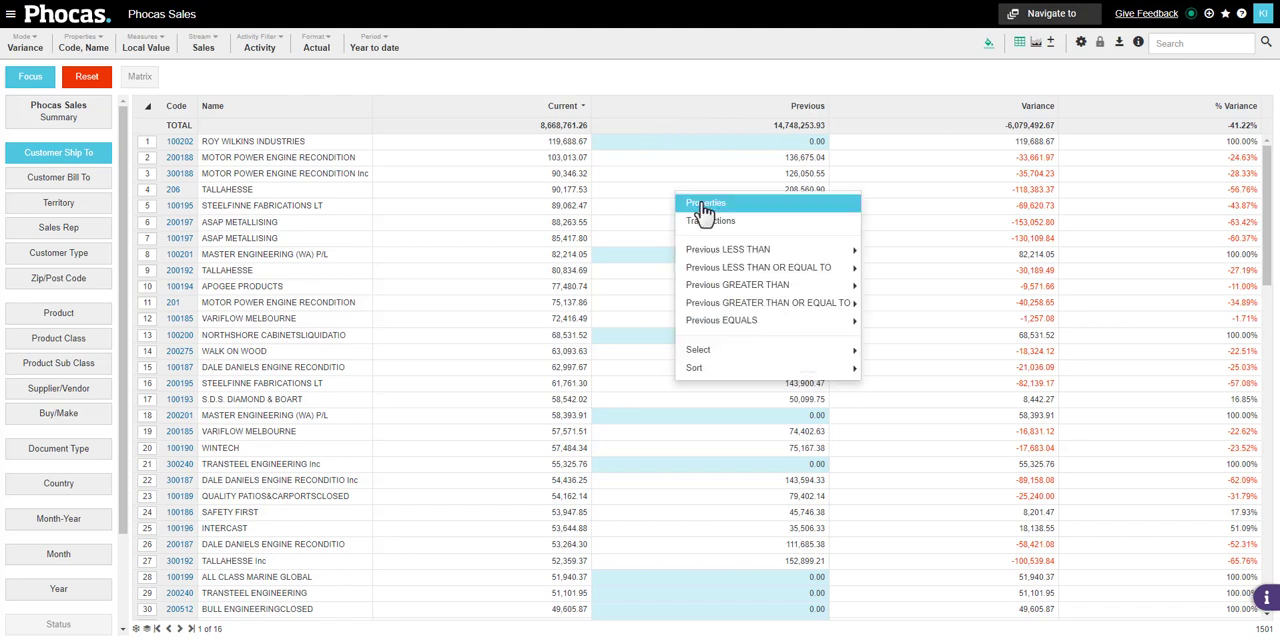
mouse_move(737, 272)
mouse_move(830, 286)
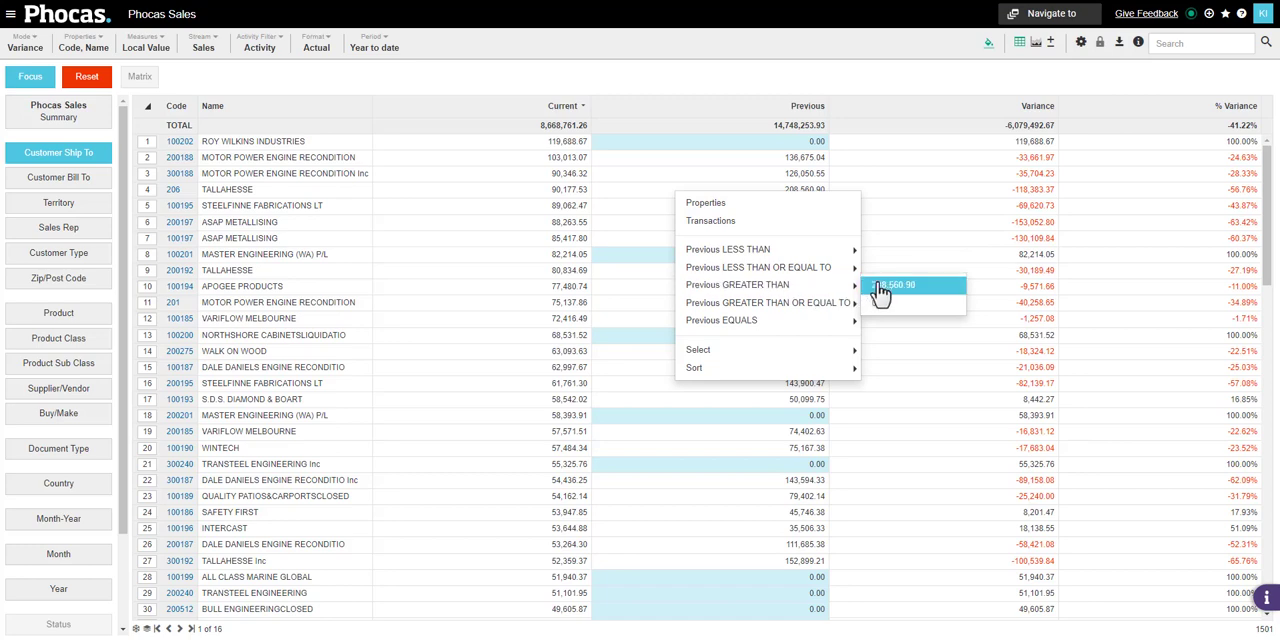
left_click(878, 304)
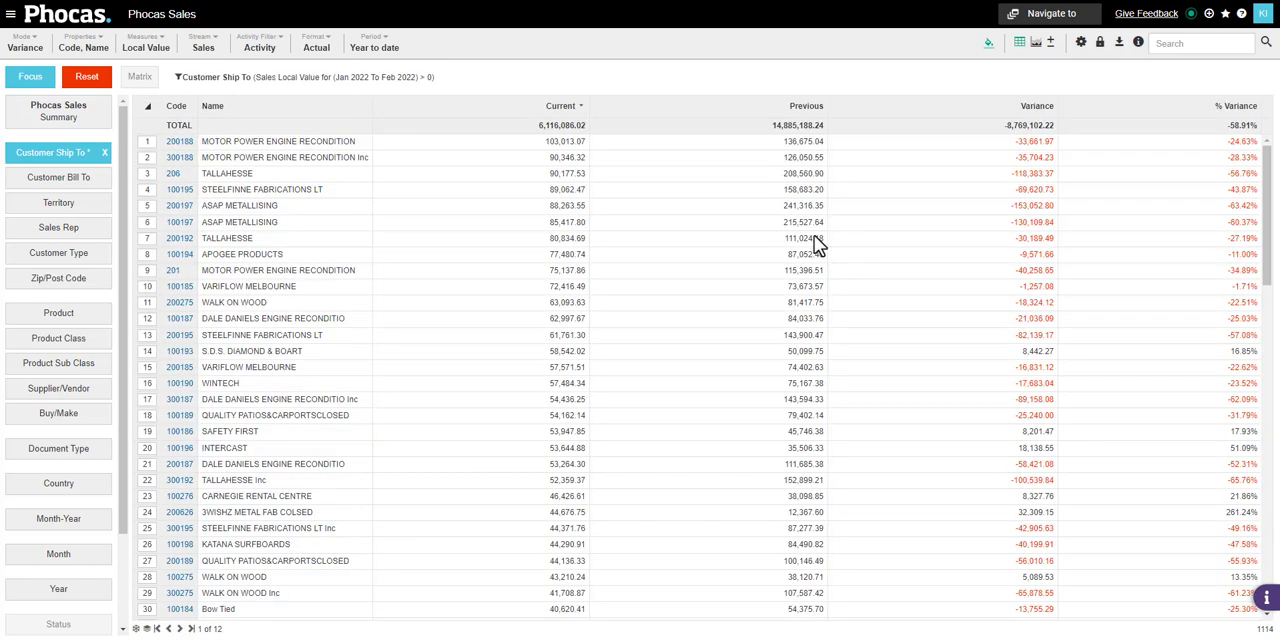
Add a filter for customers whose Current value equals 0
right_click(474, 190)
mouse_move(537, 322)
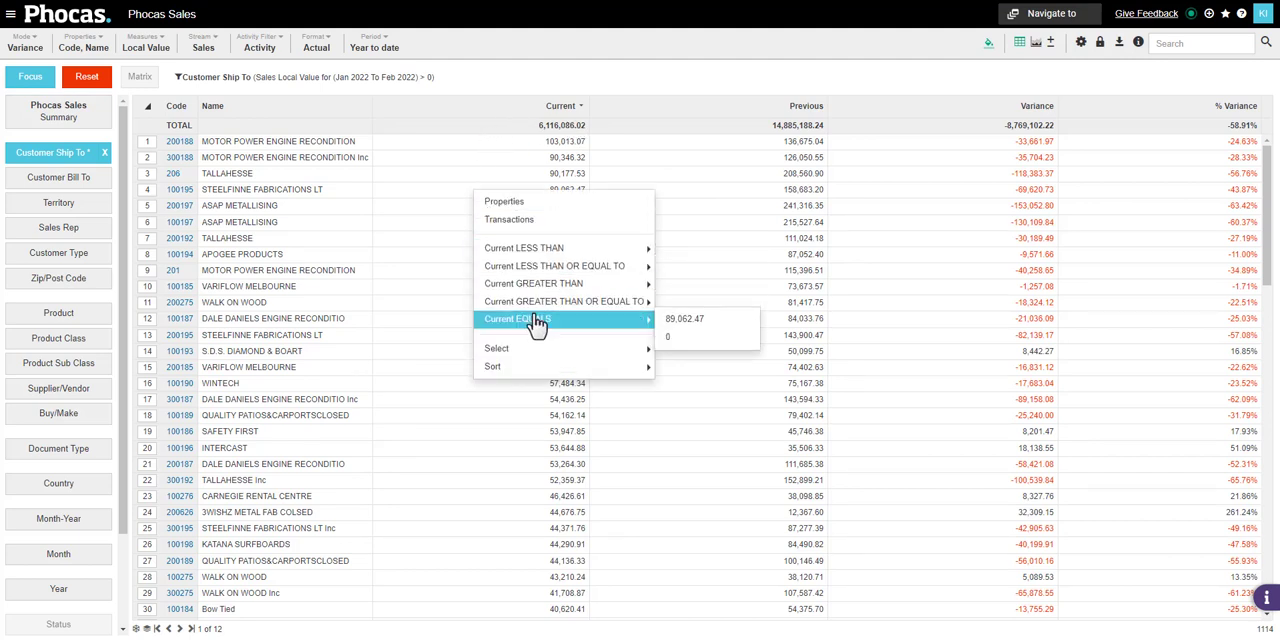
left_click(671, 339)
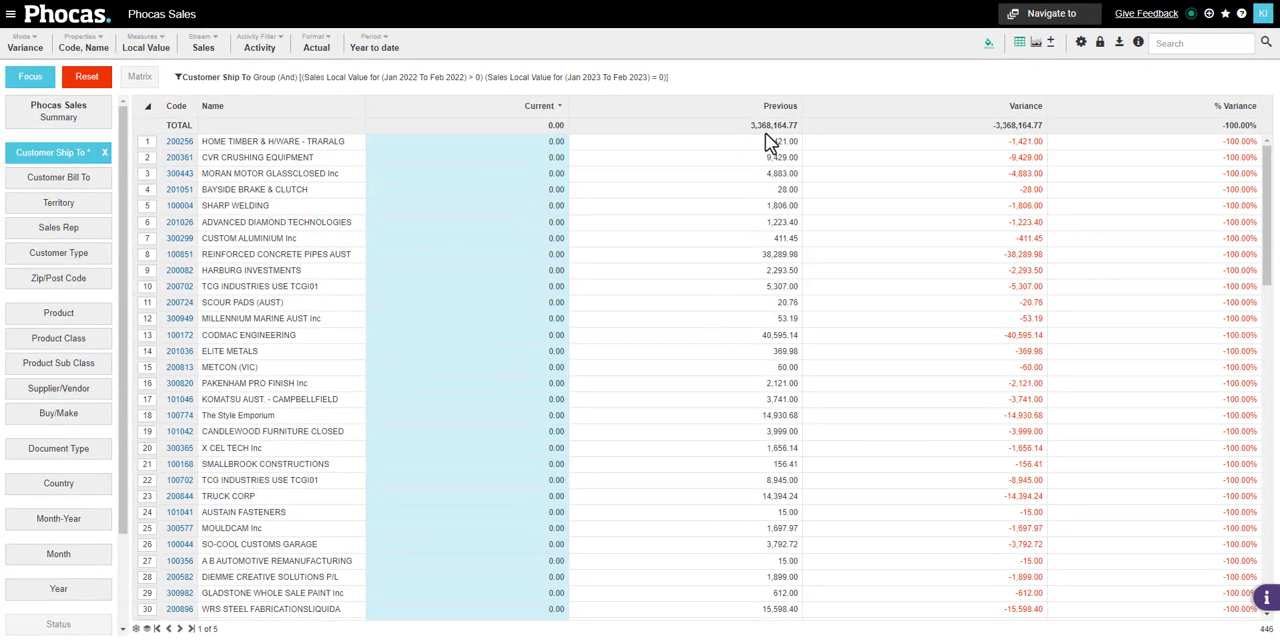
Sort the filtered customers by Previous value in ascending order
left_click(776, 106)
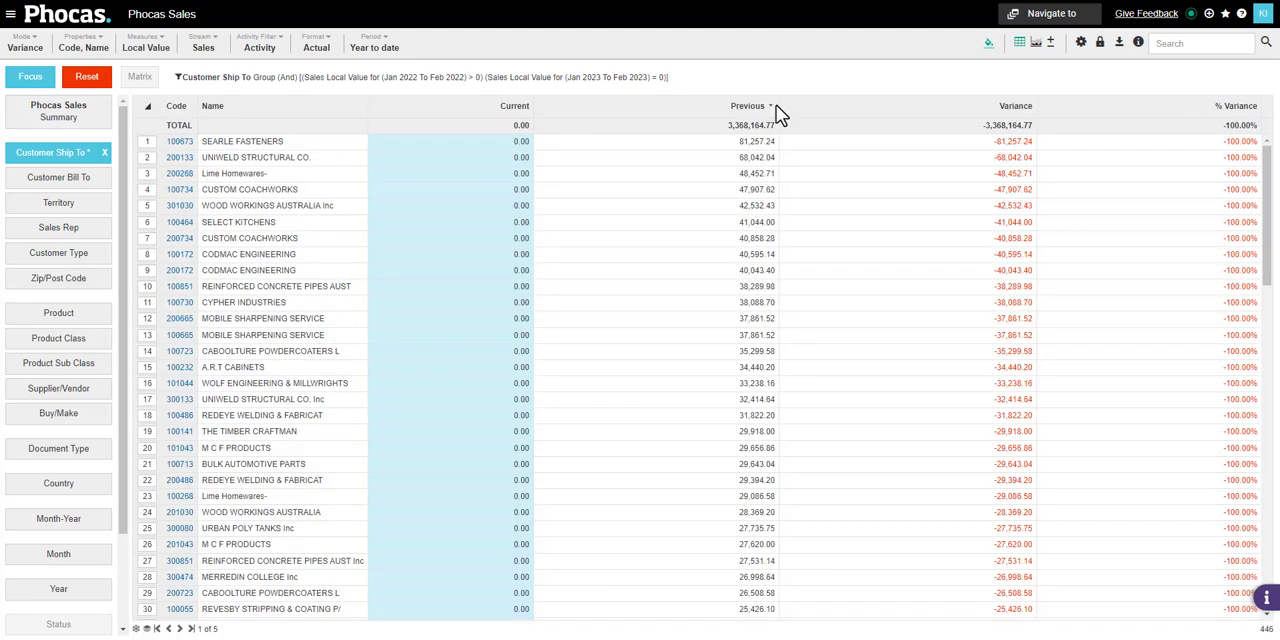
left_click(747, 107)
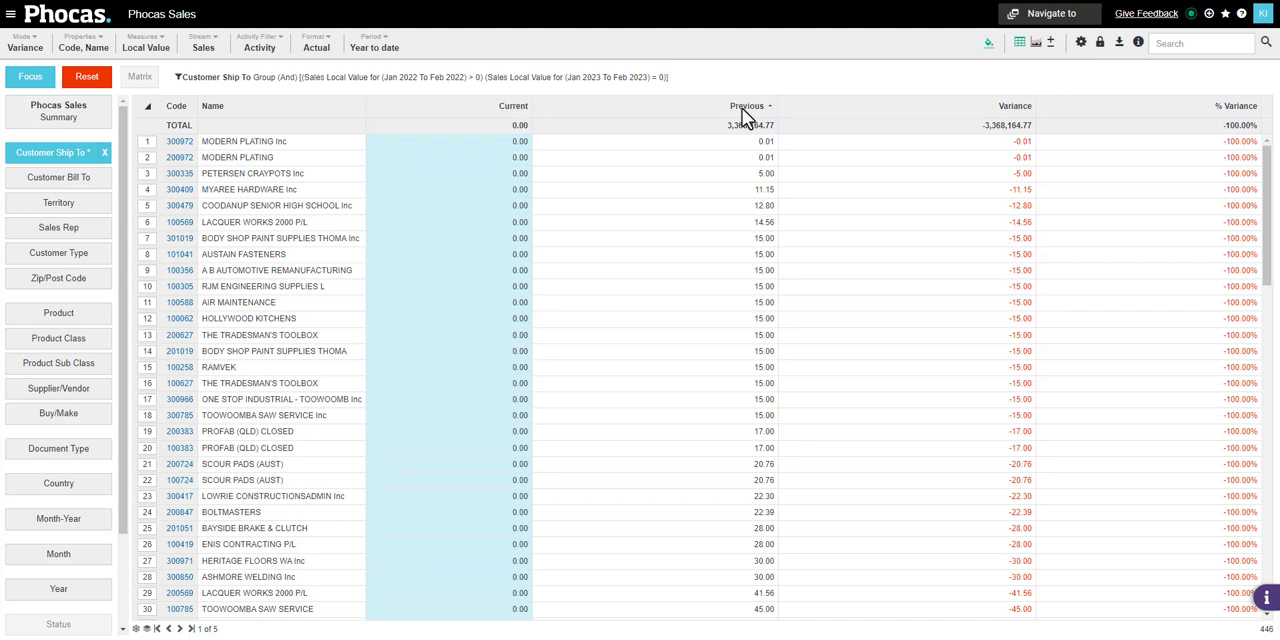
left_click(750, 175)
left_click_drag(735, 213, 732, 164)
left_click(732, 164)
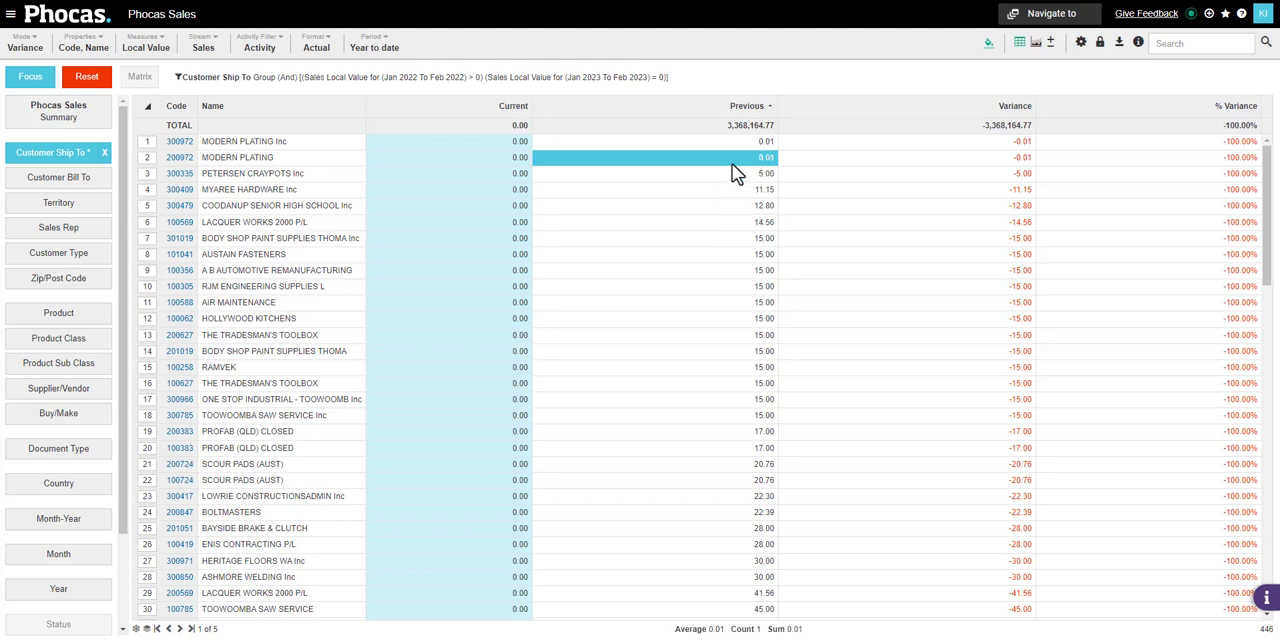
left_click(732, 164)
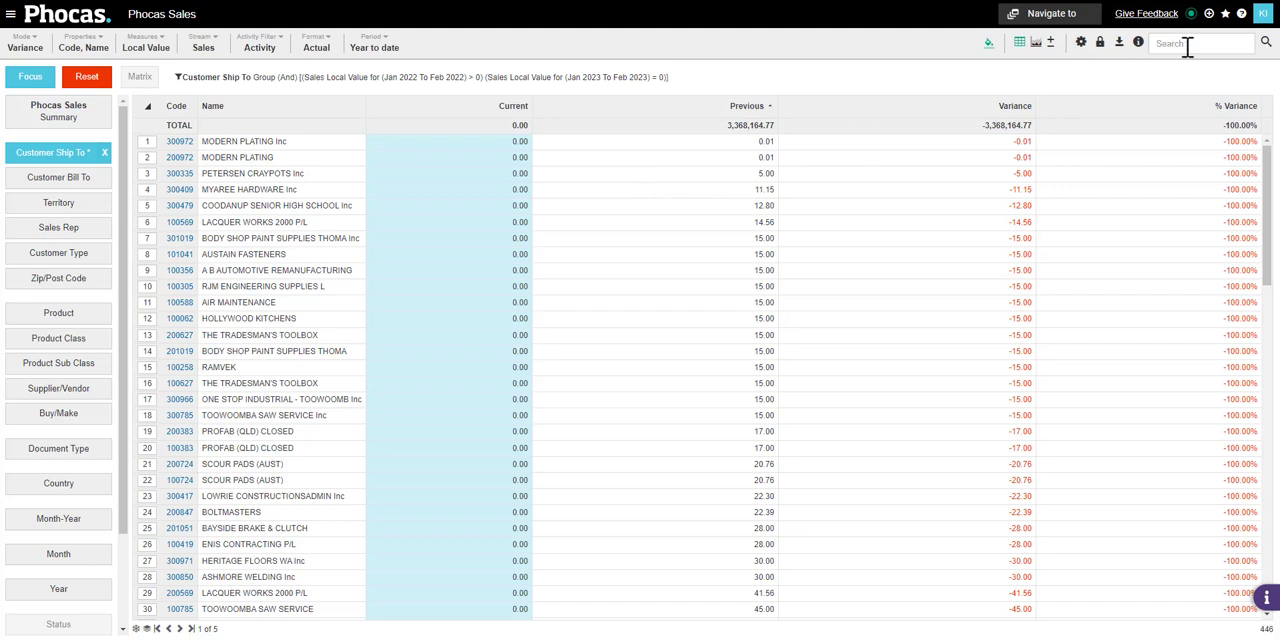
In the advanced search, set the Jan 2022 to Feb 2022 sales condition to greater than 1000 and apply it
left_click(1265, 50)
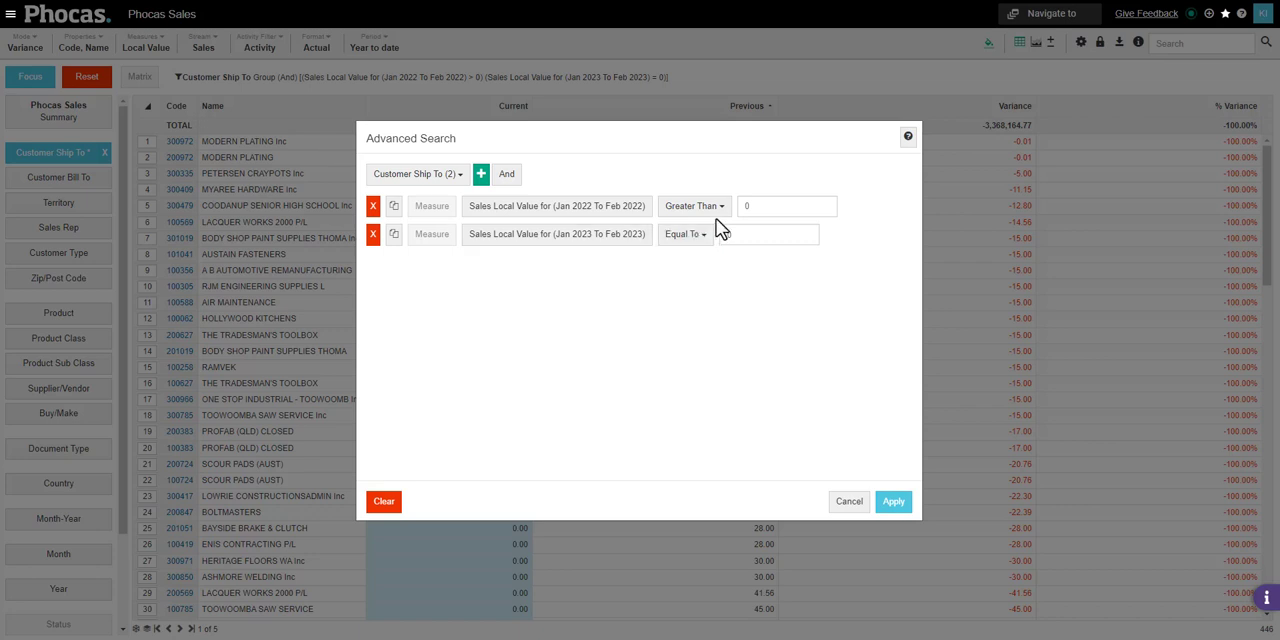
left_click(744, 208)
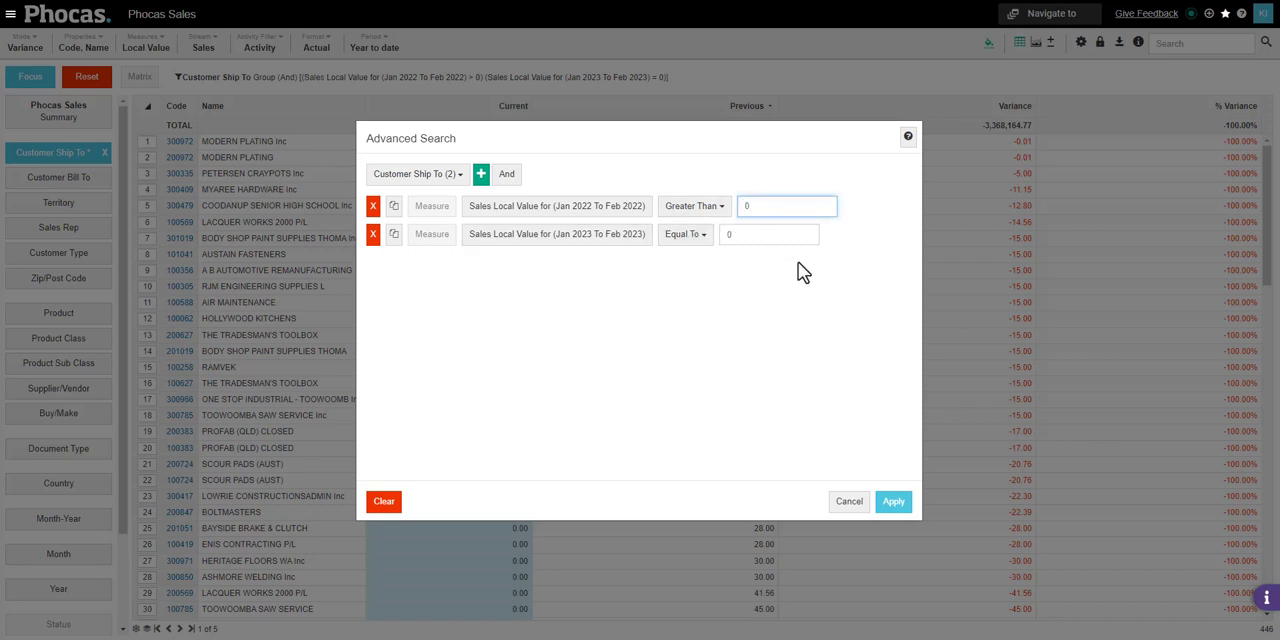
type("1000")
left_click(894, 503)
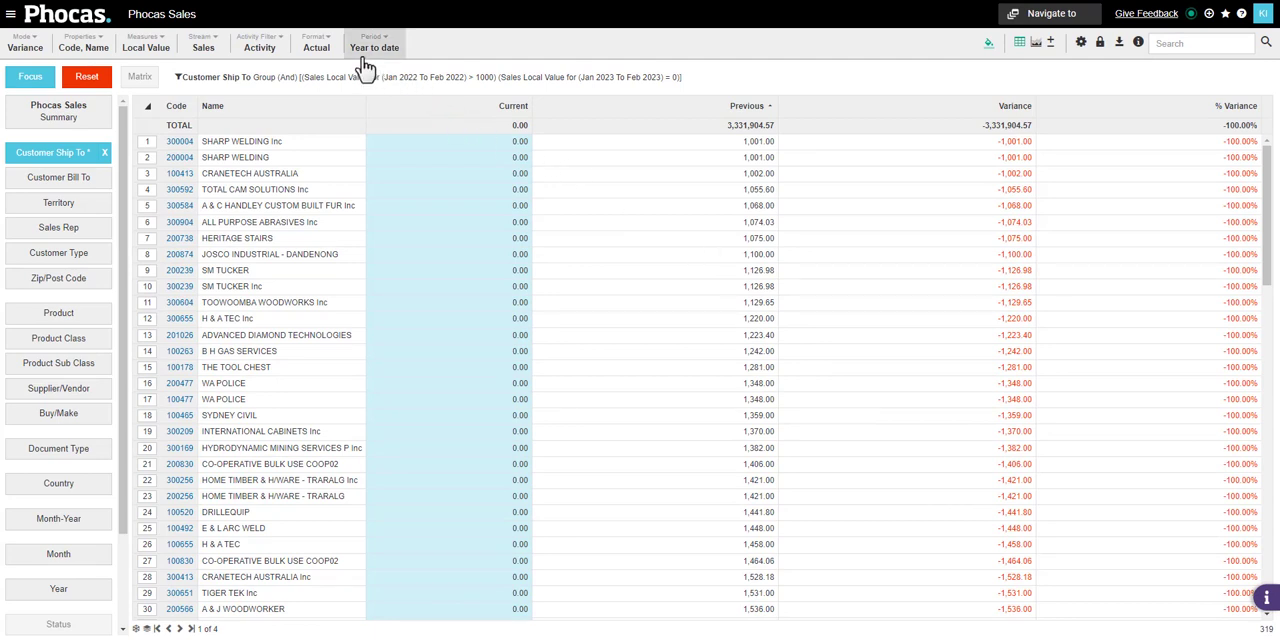
Change the period of the advanced search's greater-than-1000 sales condition to Year to date, Previous
left_click(1264, 44)
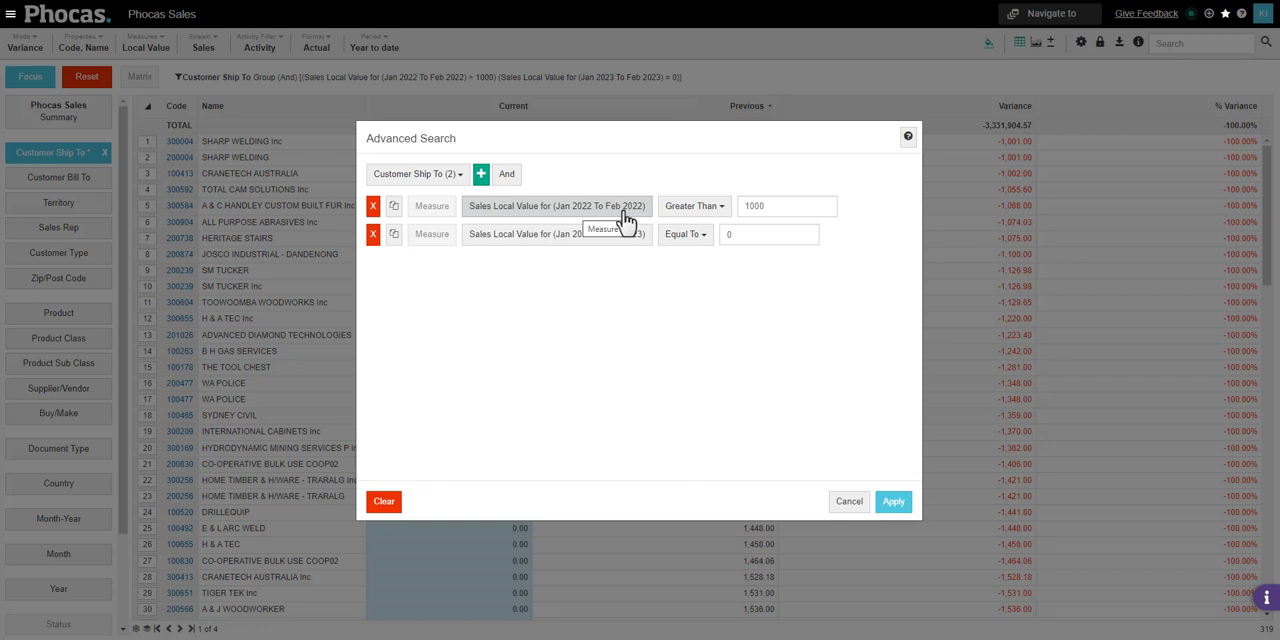
left_click(558, 215)
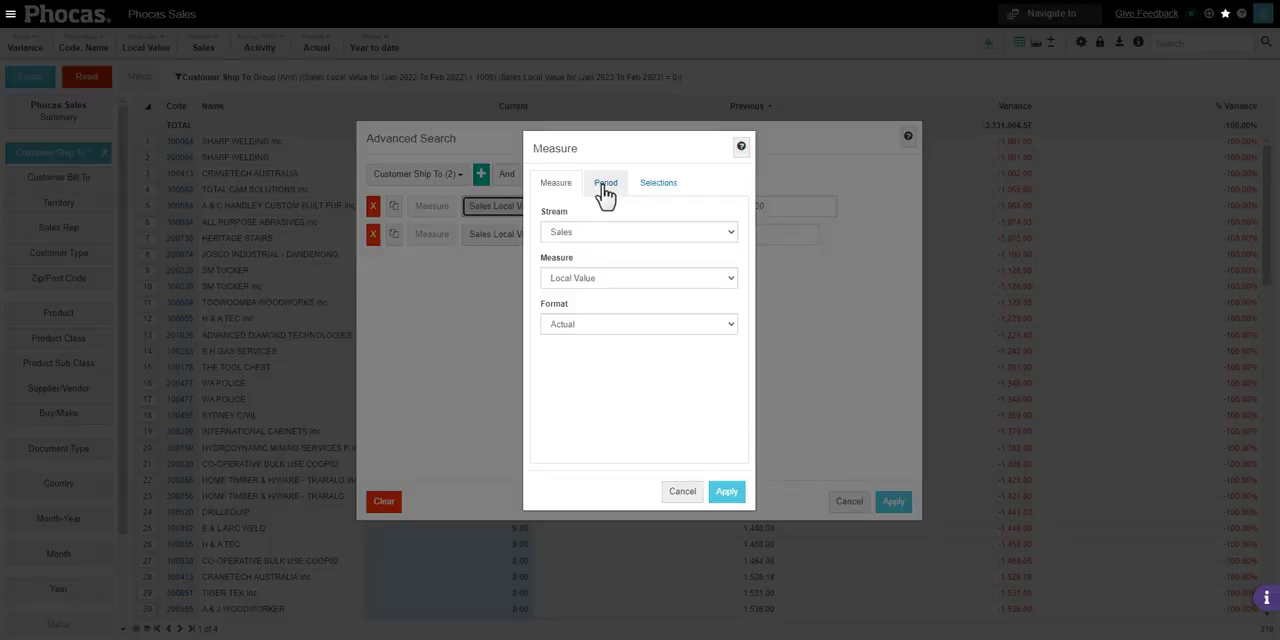
left_click(607, 186)
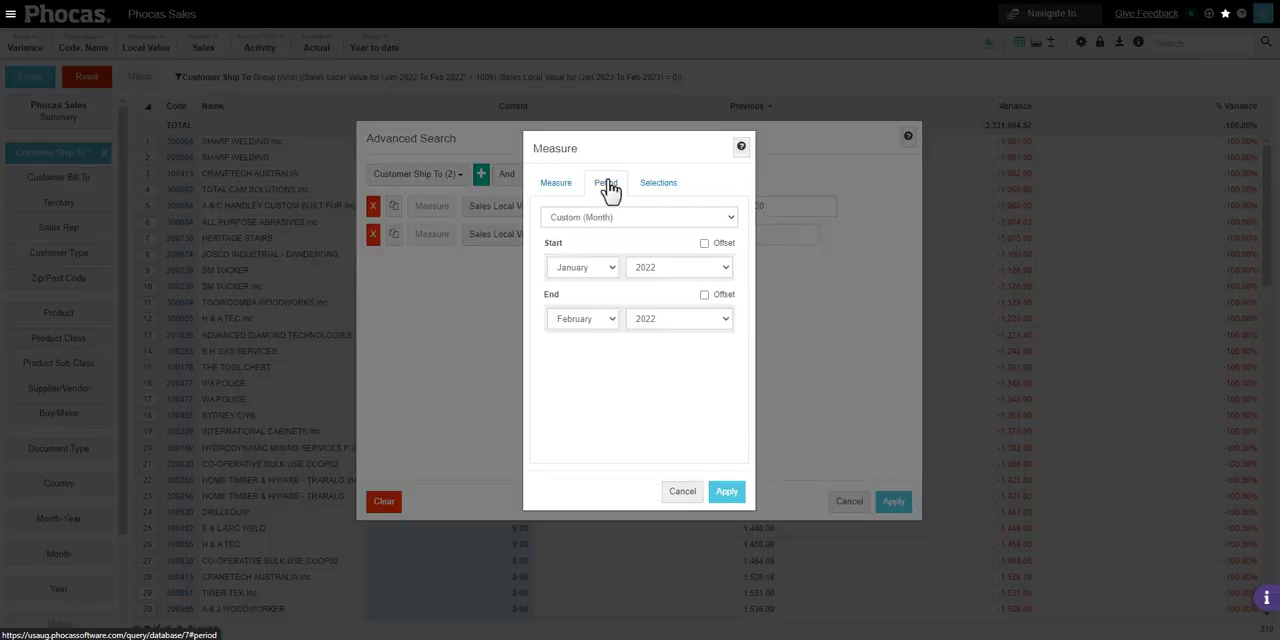
left_click(733, 224)
left_click(733, 224)
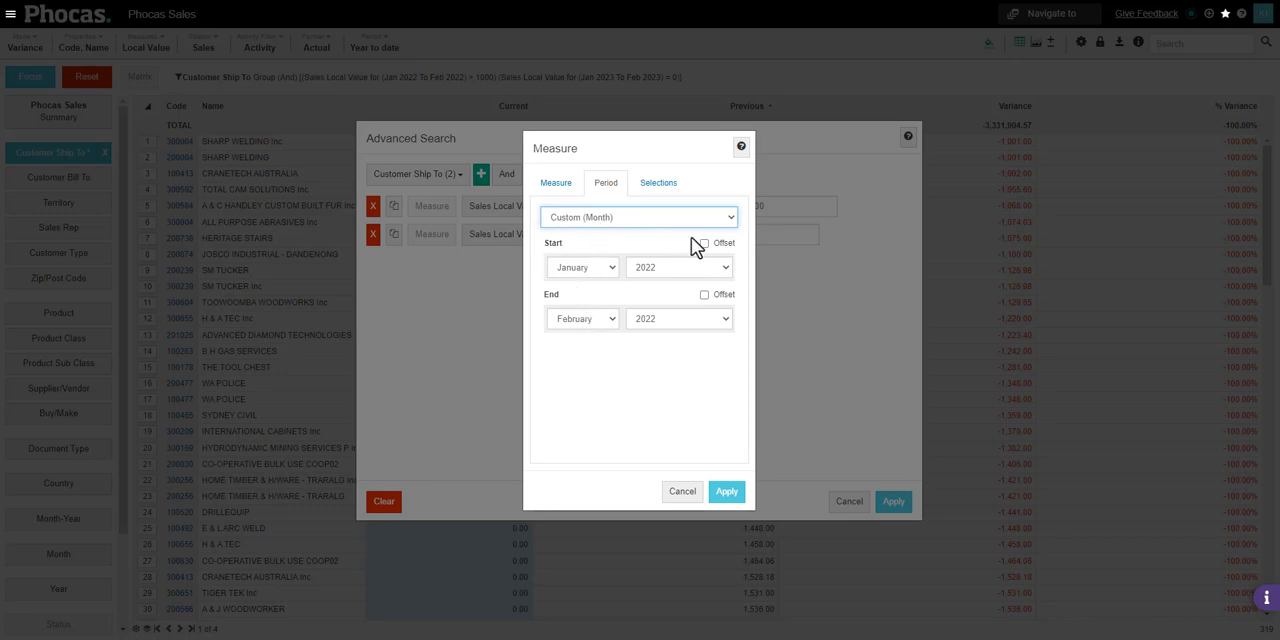
left_click(728, 223)
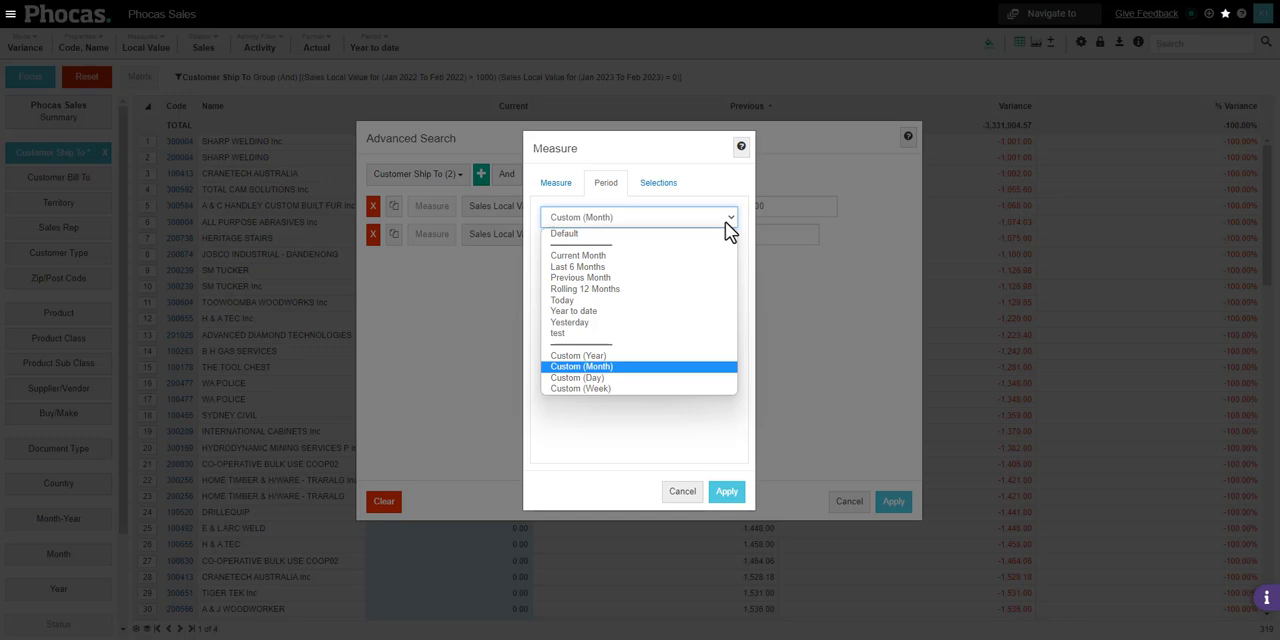
left_click(675, 311)
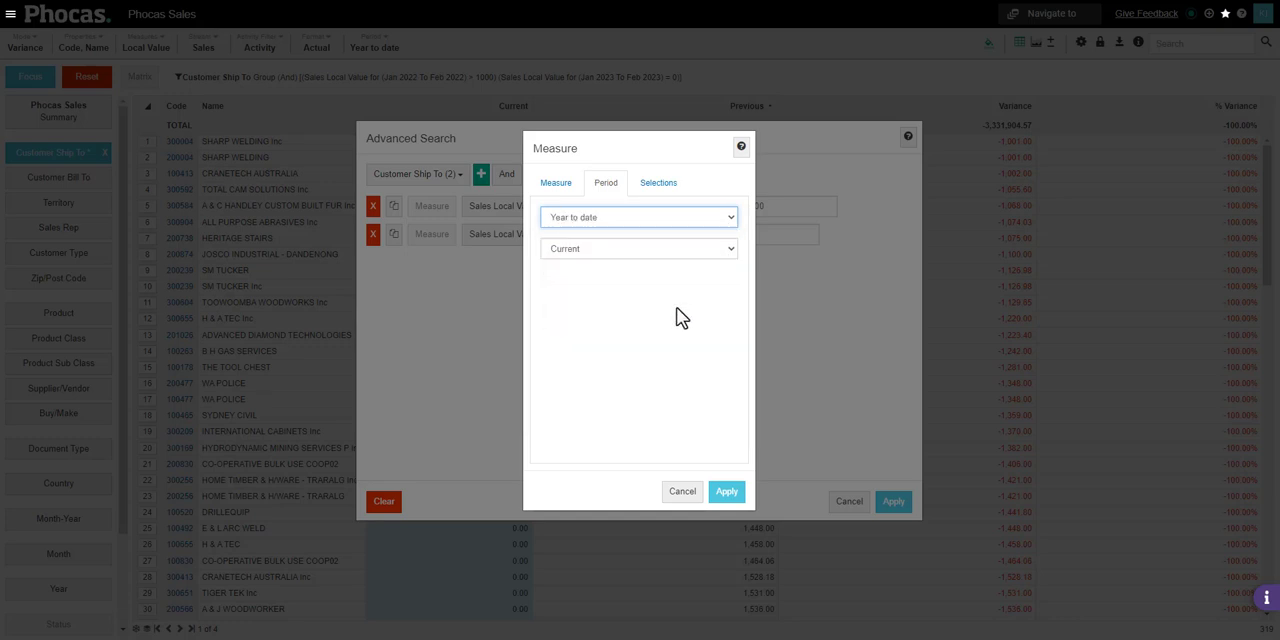
left_click(655, 252)
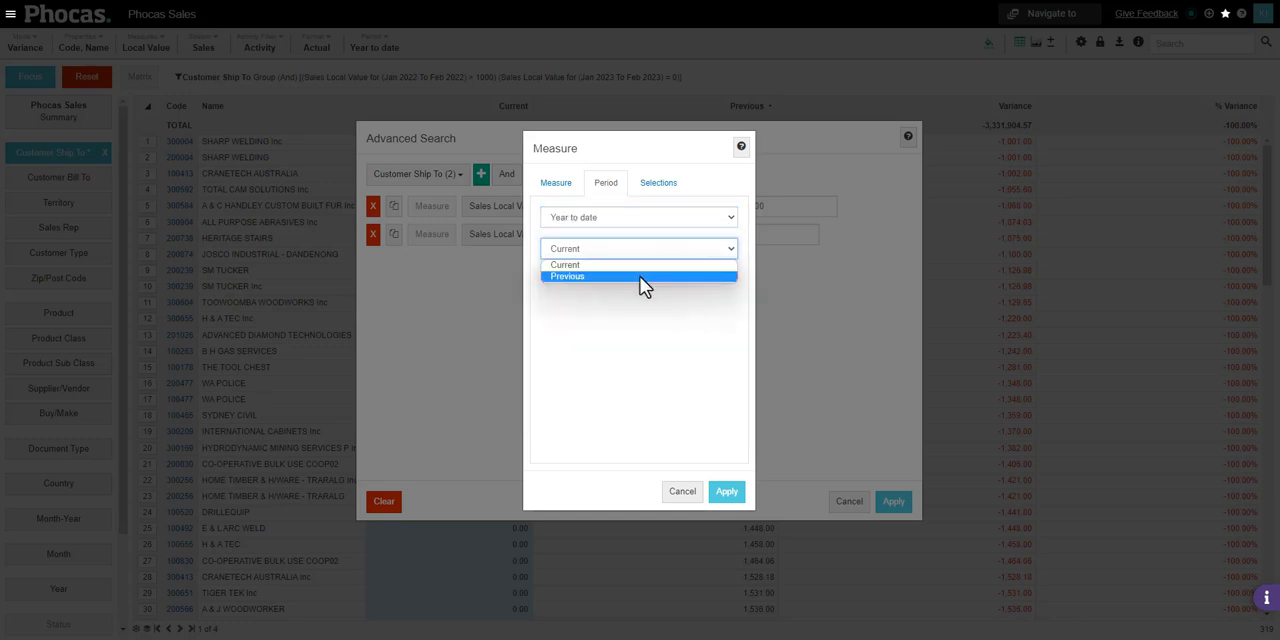
left_click(641, 277)
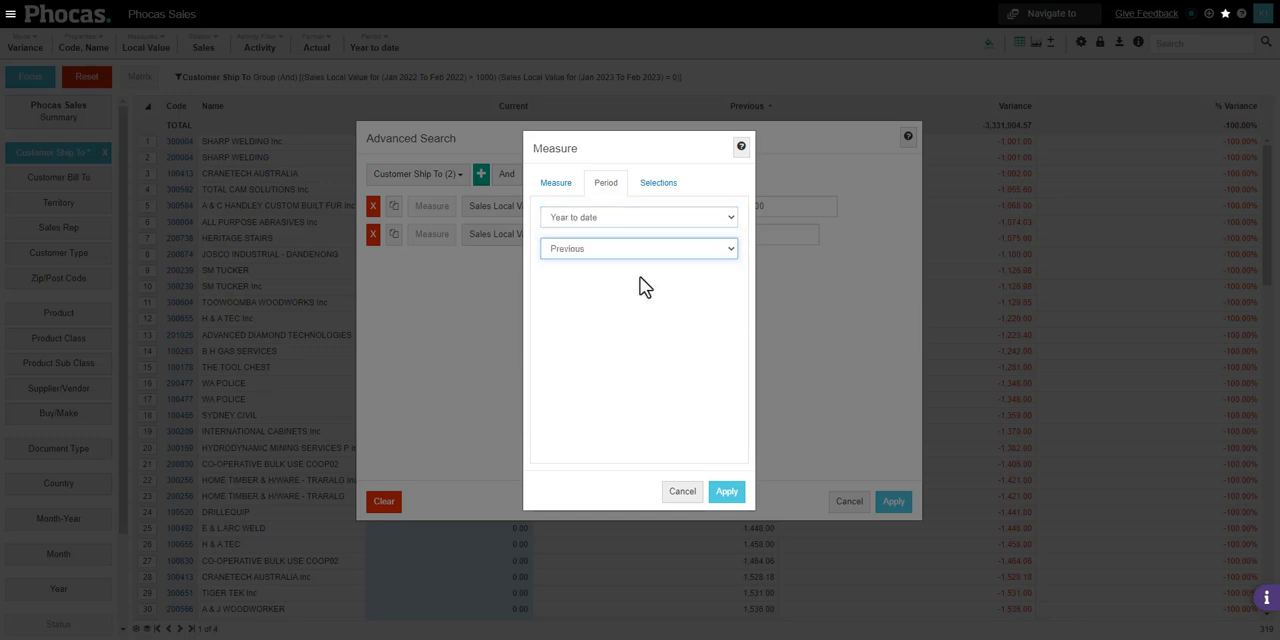
left_click(726, 494)
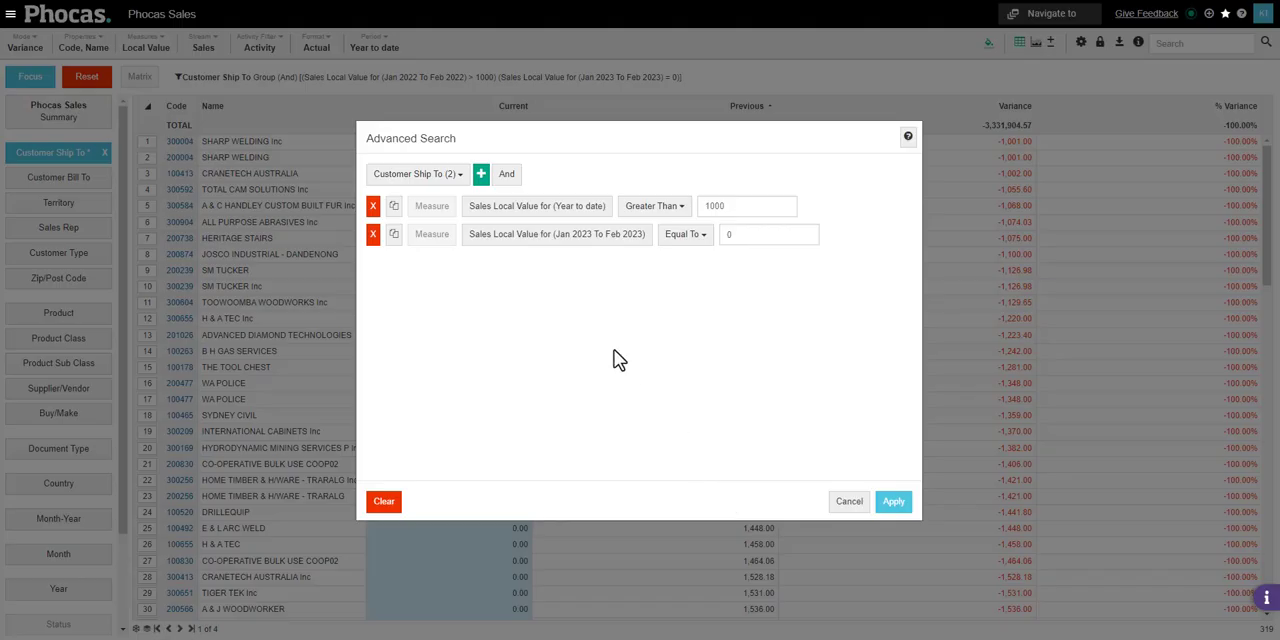
Change the period of the equal-to-0 sales condition to Year to date, Current, and apply the advanced search
left_click(547, 245)
left_click(604, 190)
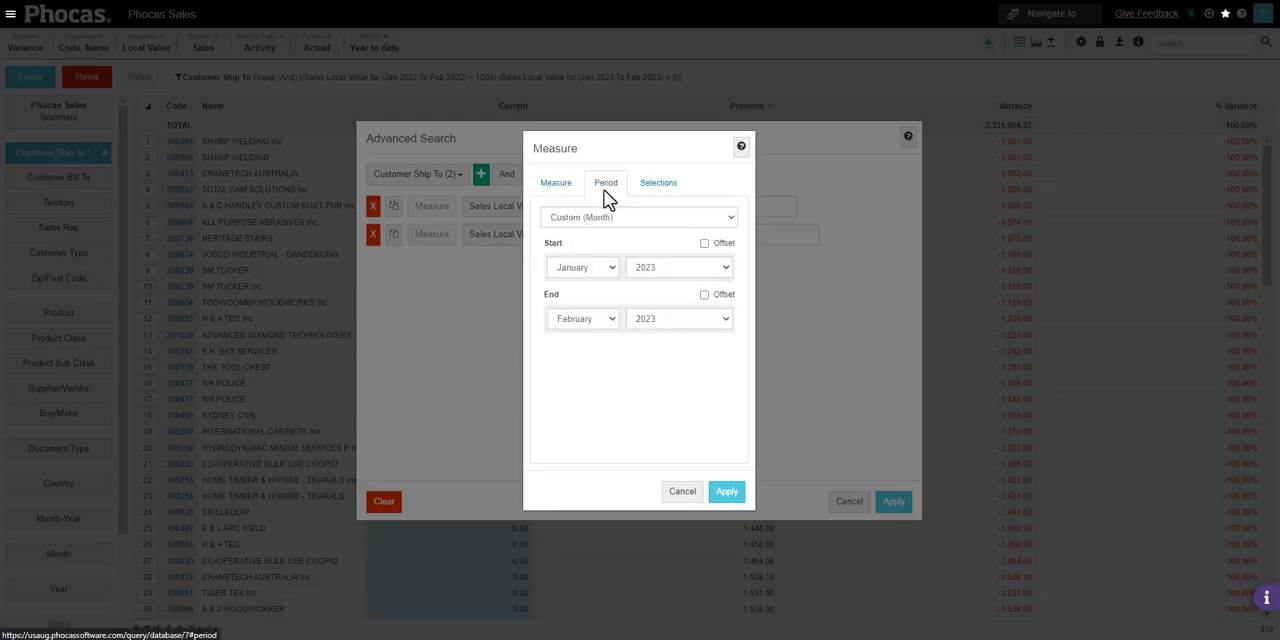
left_click(626, 219)
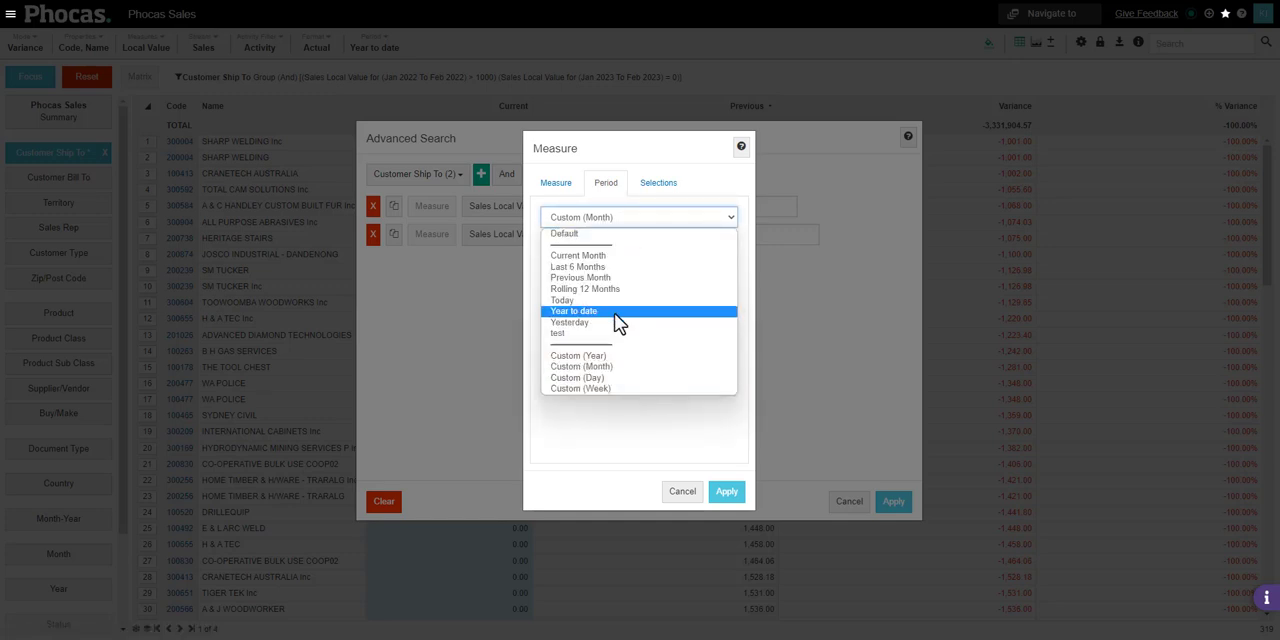
left_click(617, 312)
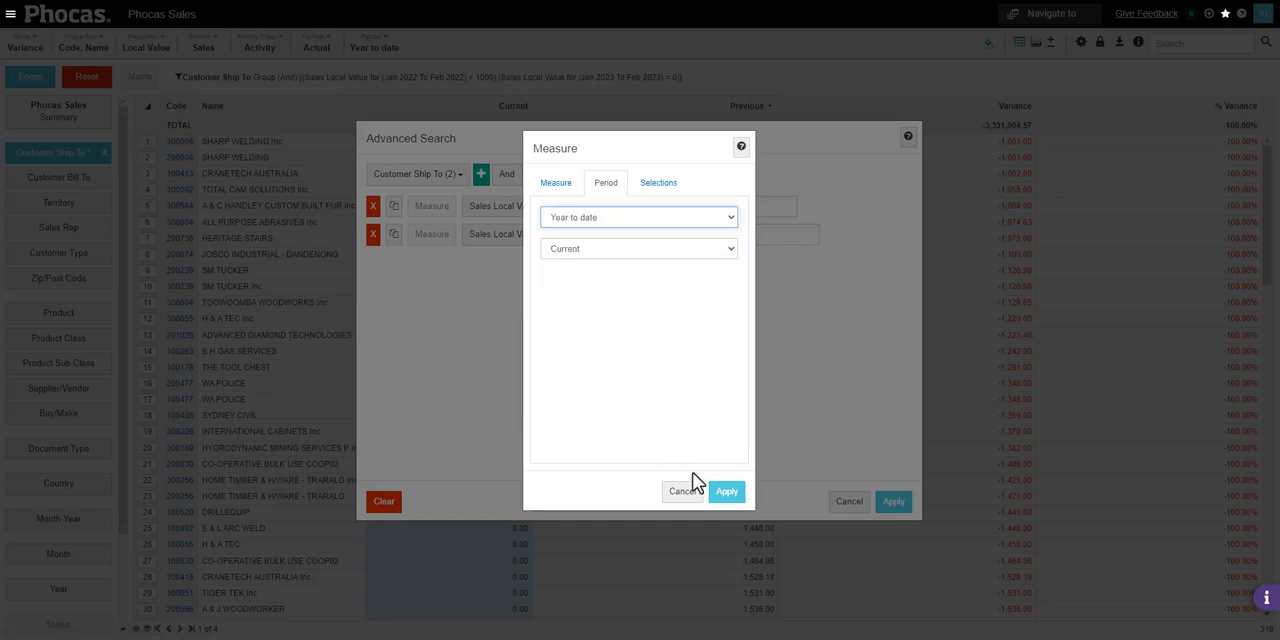
left_click(727, 491)
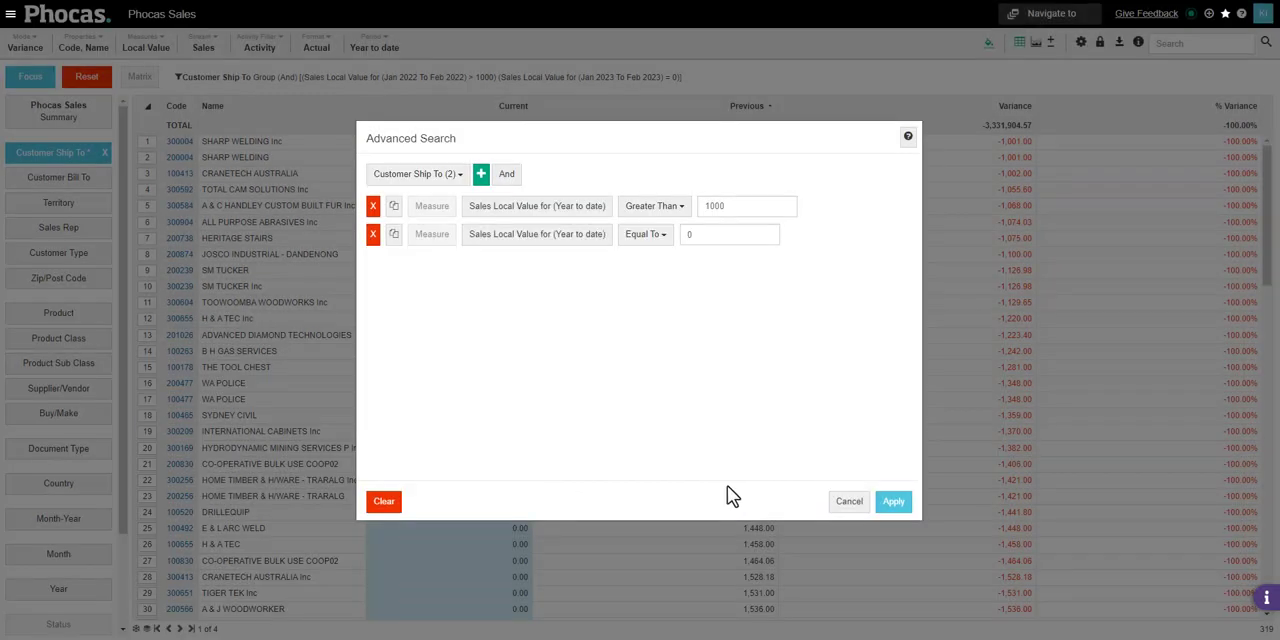
left_click(893, 503)
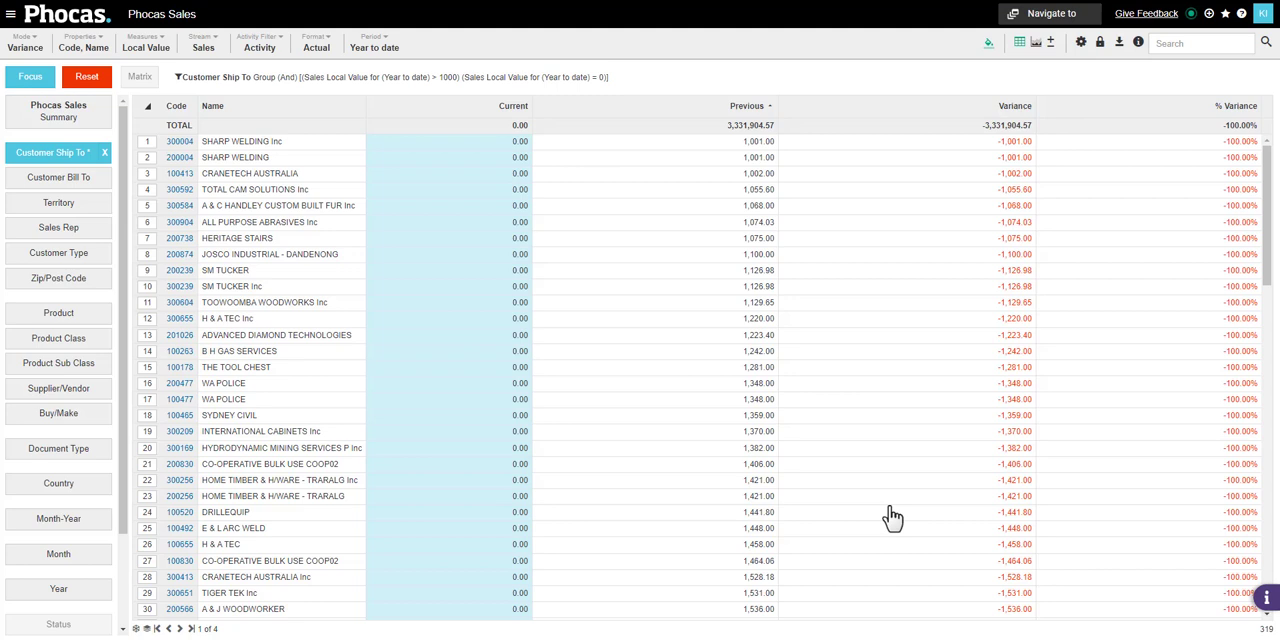
left_click(1226, 14)
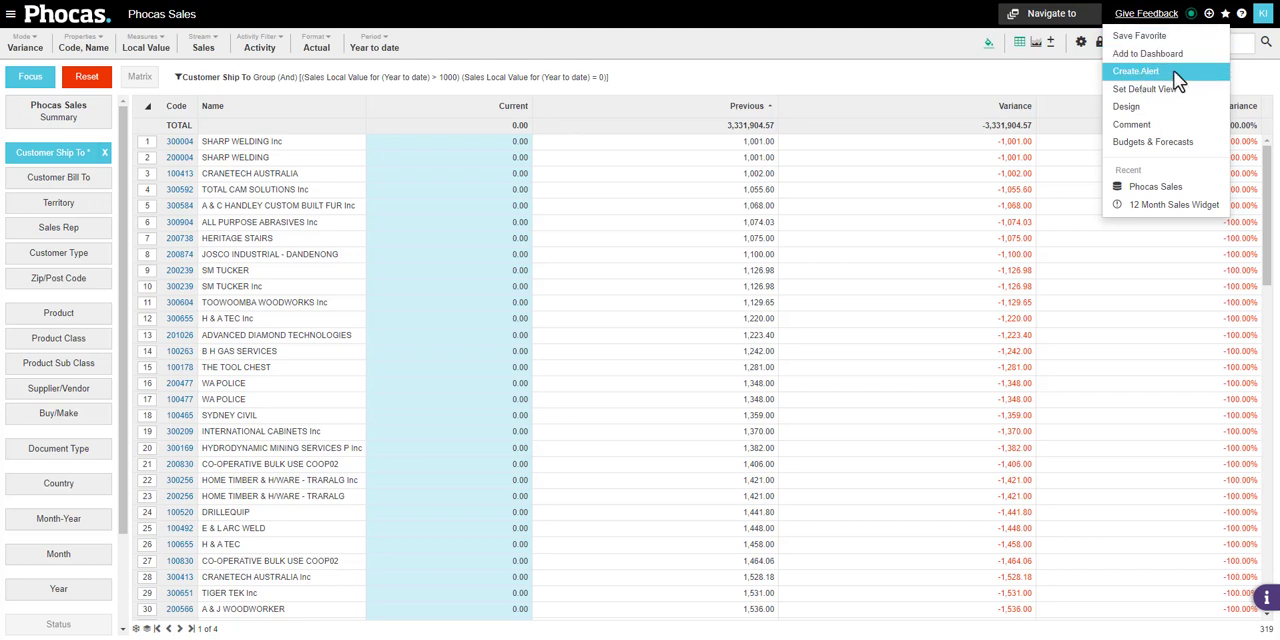
left_click(1101, 83)
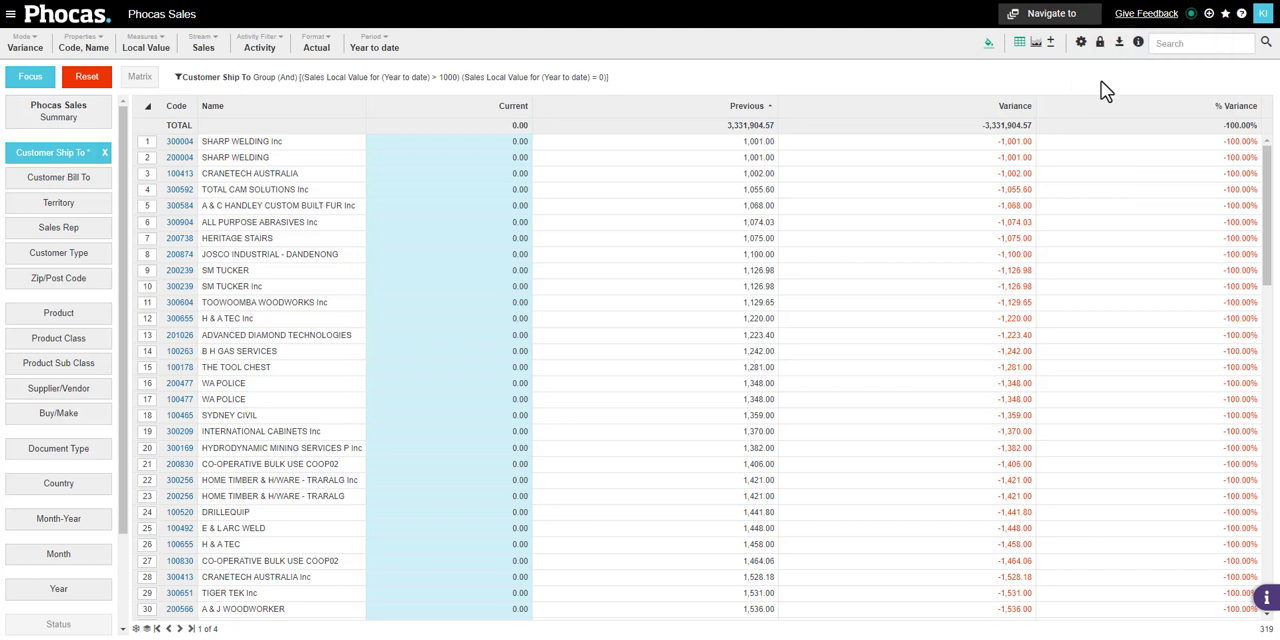
Switch the filtered customers to a chart and display it as a Summary
left_click(1038, 45)
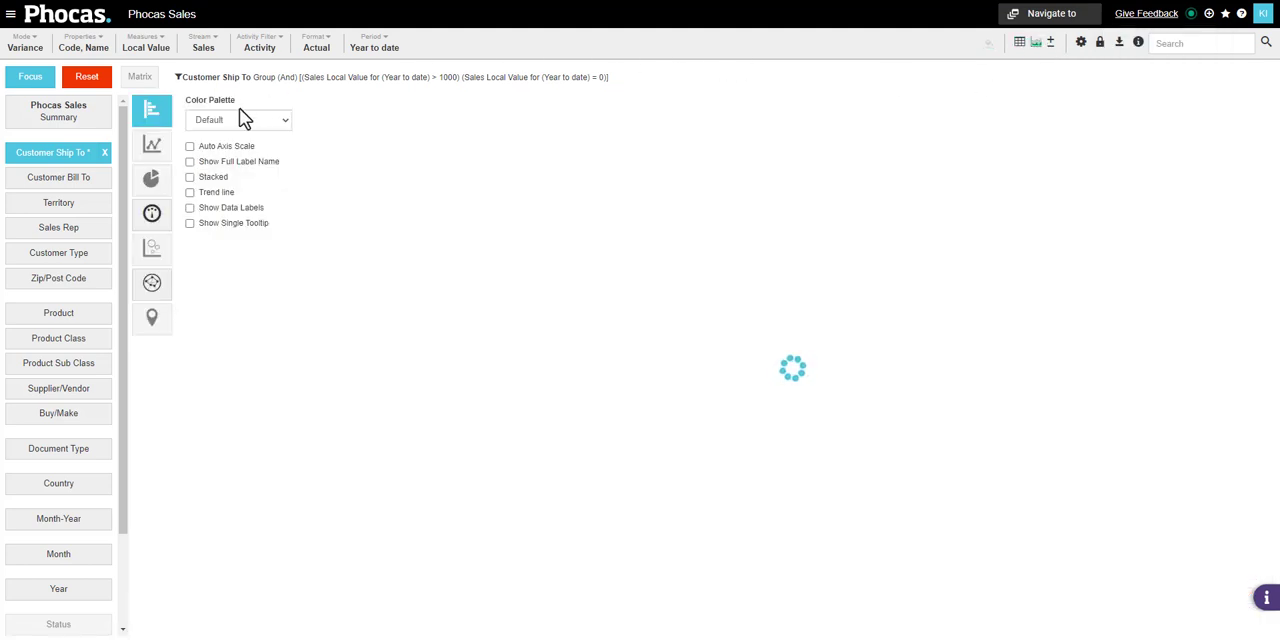
mouse_move(151, 218)
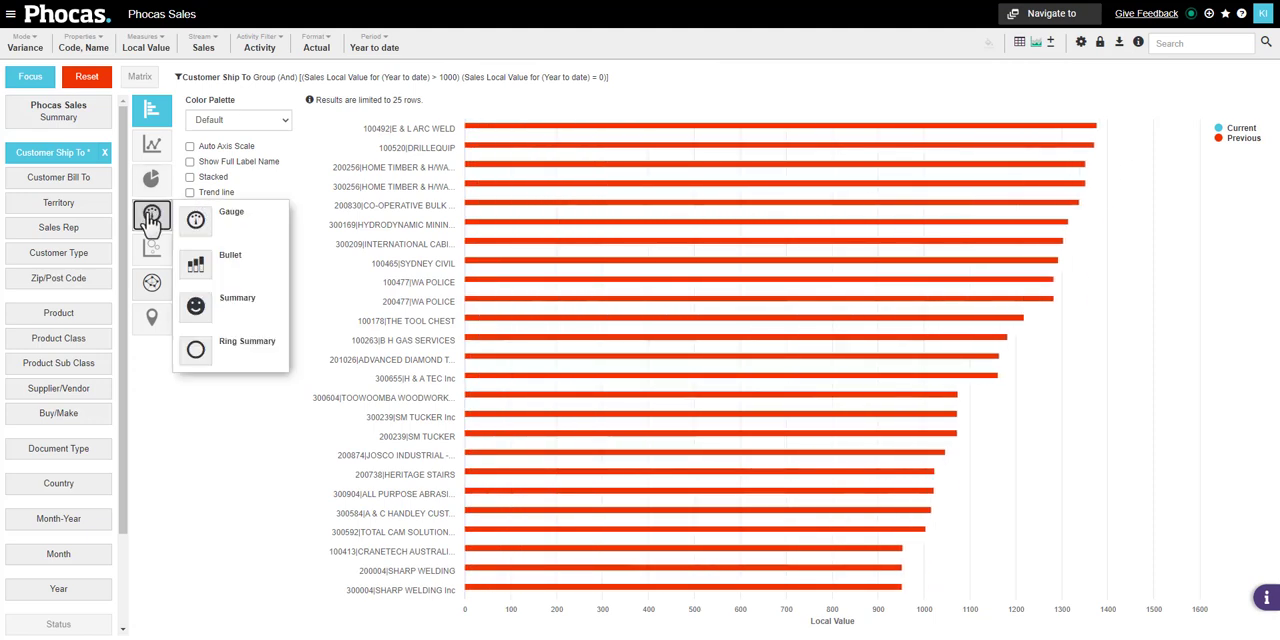
left_click(237, 311)
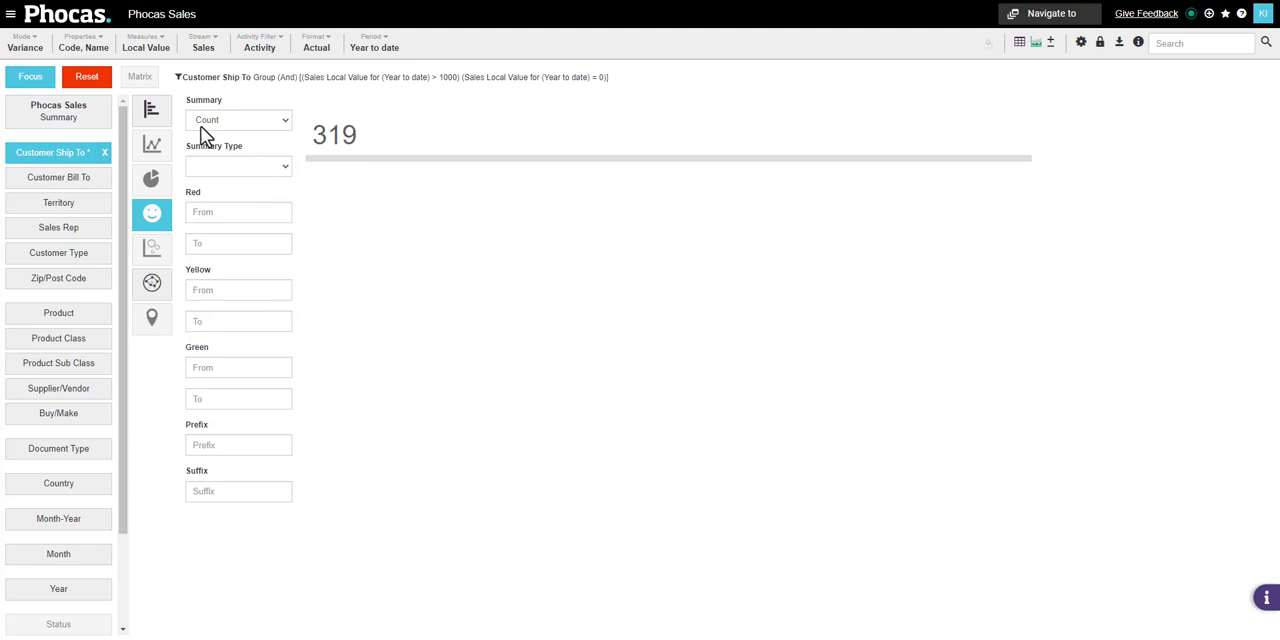
left_click(240, 212)
left_click(229, 245)
type("1")
type("0000000000000000")
left_click(323, 251)
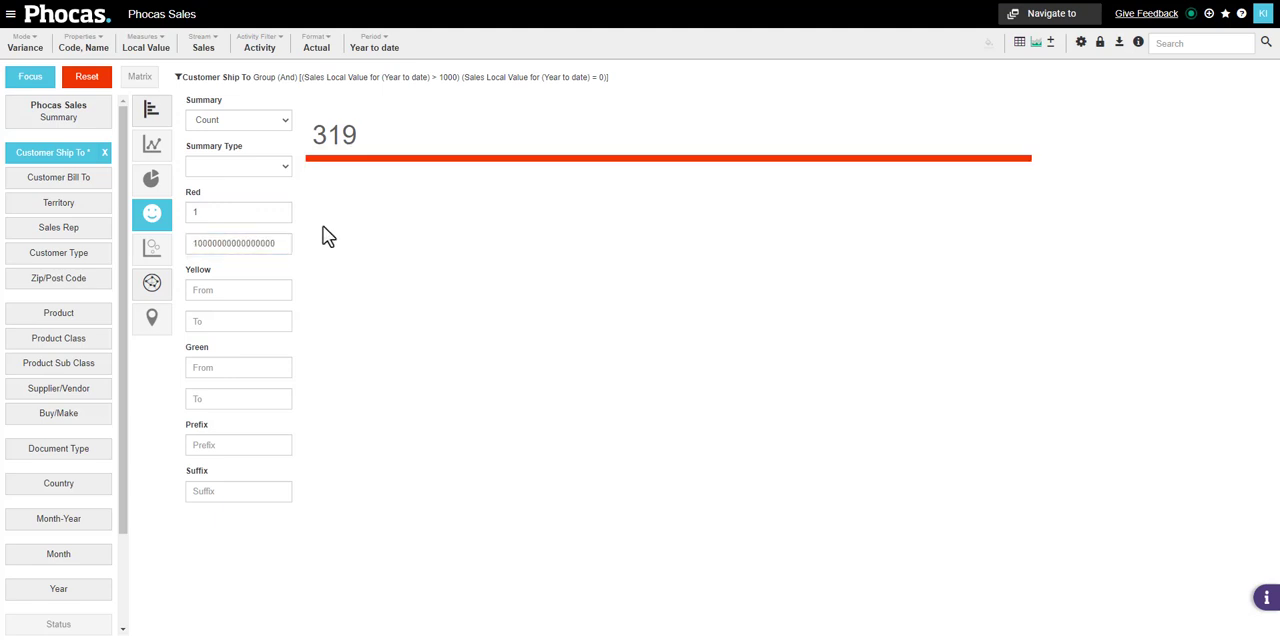
Create an alert named "Lost Customers 2023" from this summary with the create-and-subscribe option
left_click(1225, 13)
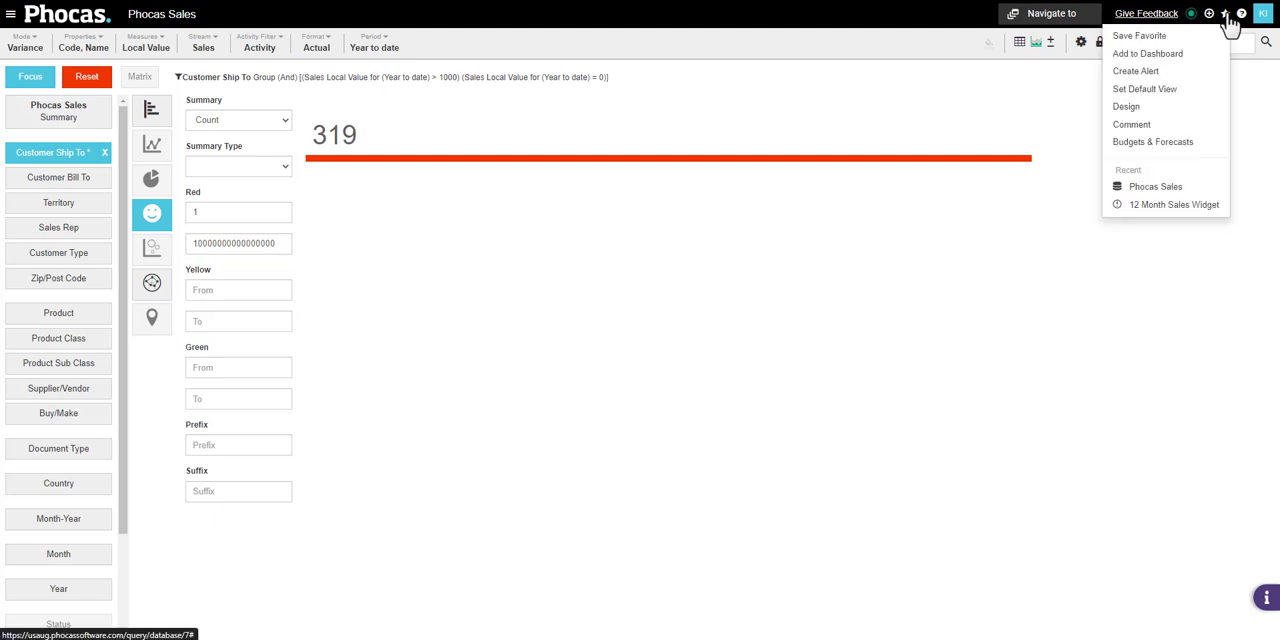
left_click(1175, 74)
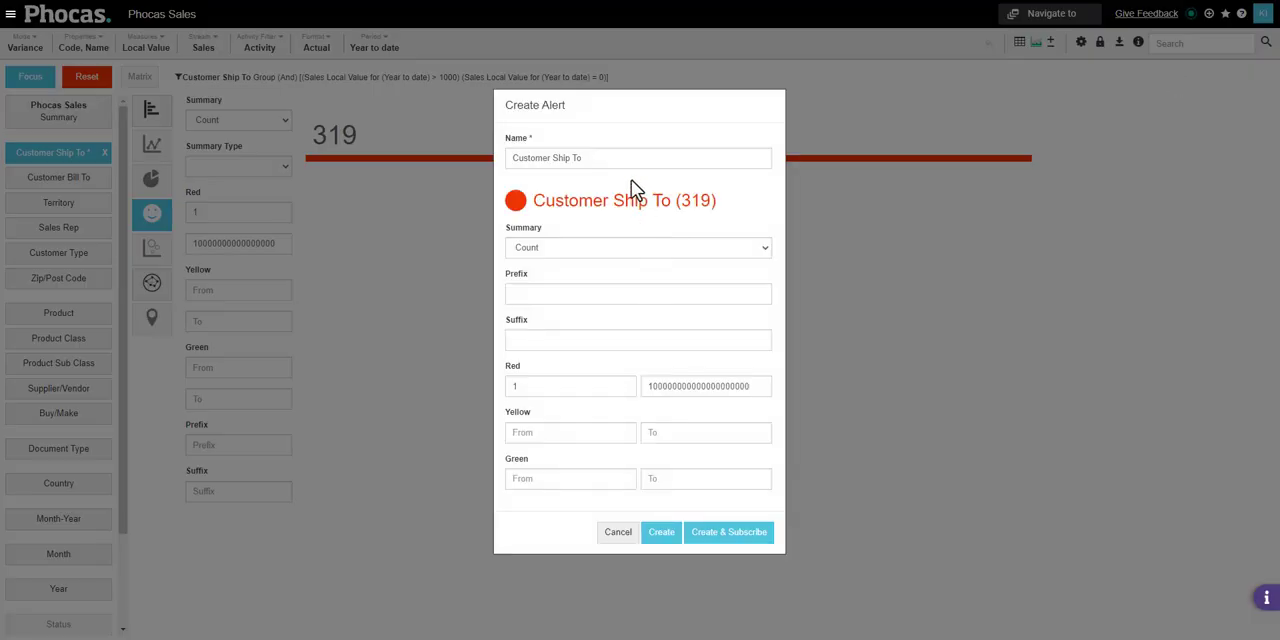
left_click_drag(601, 160, 411, 151)
type("Lost Customers 2023")
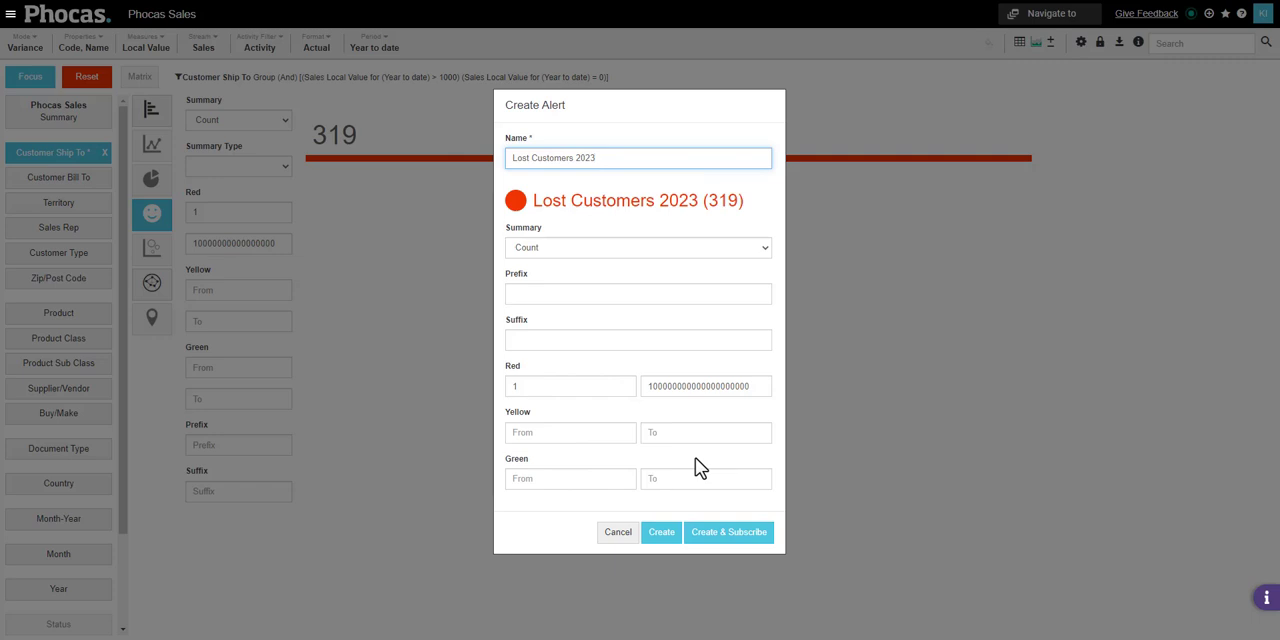
left_click(719, 537)
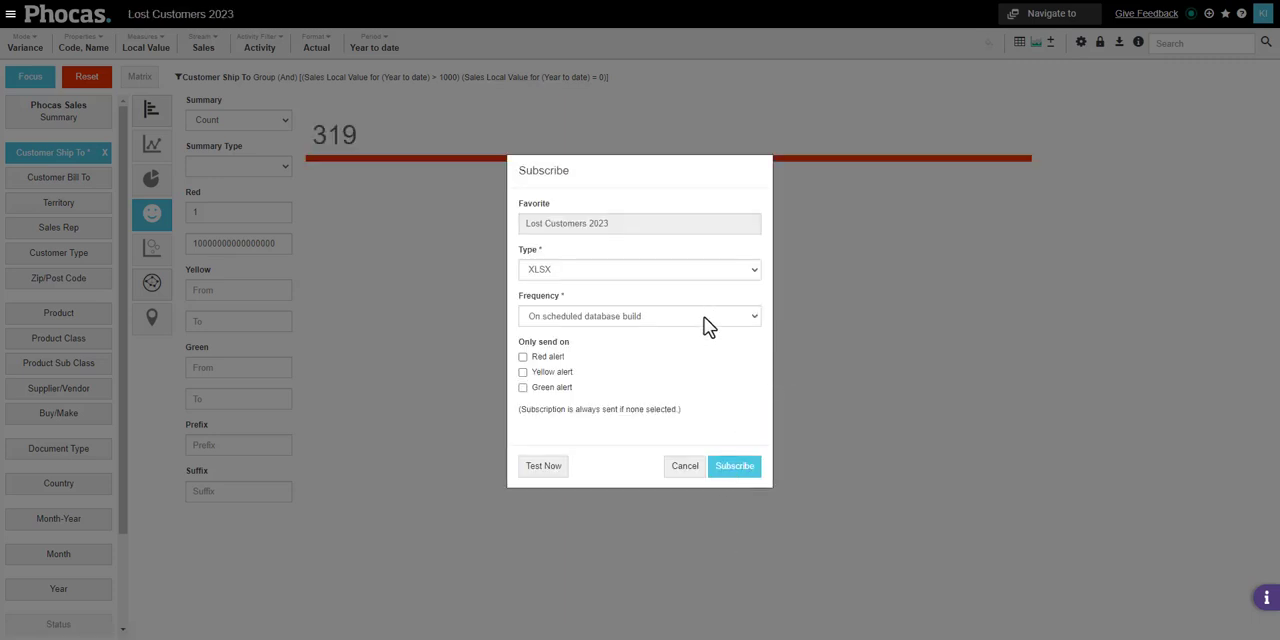
Examine the file type and frequency options for the Lost Customers 2023 subscription, and close without subscribing
left_click(754, 272)
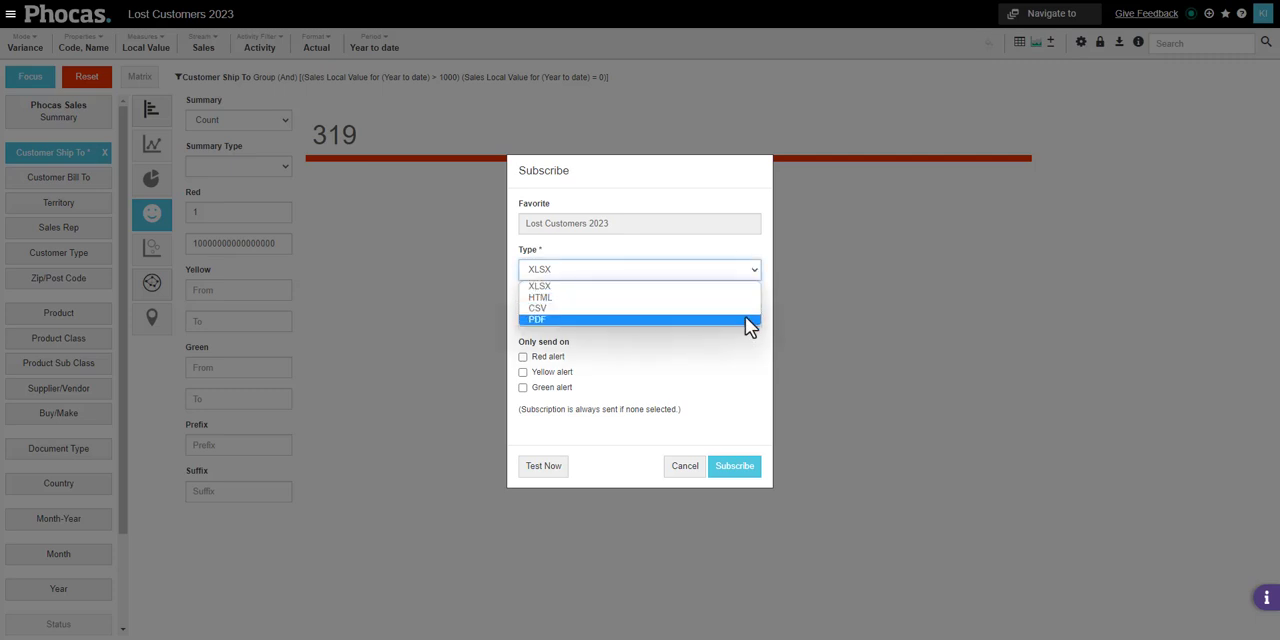
left_click(746, 287)
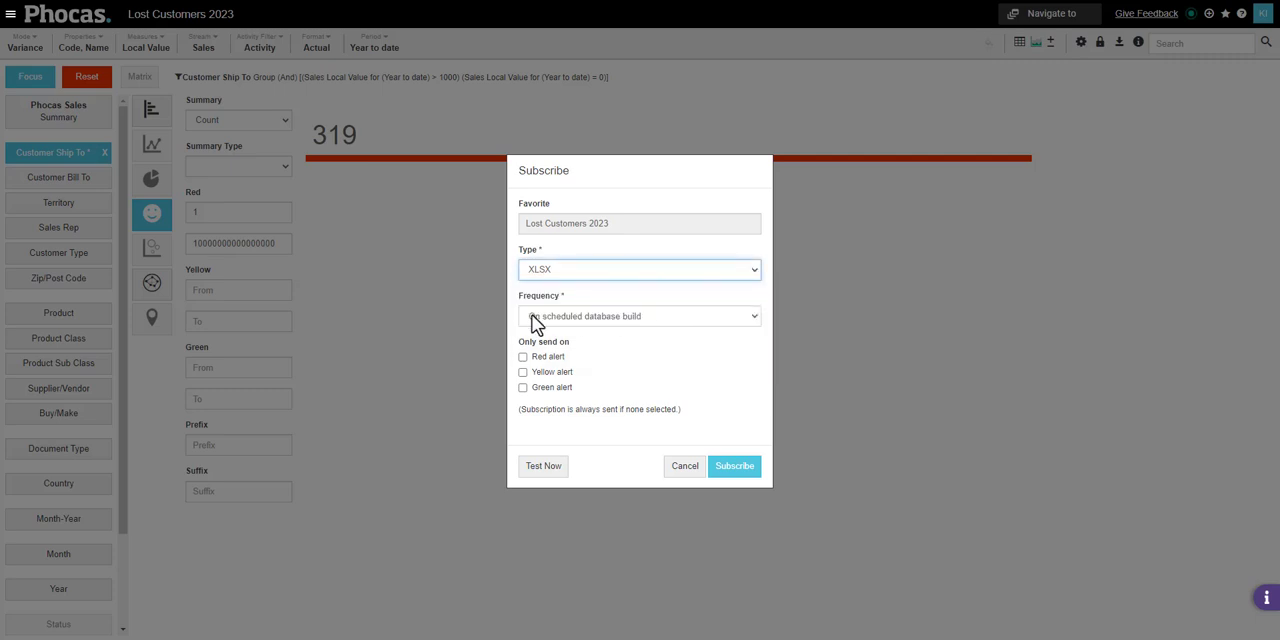
left_click(756, 320)
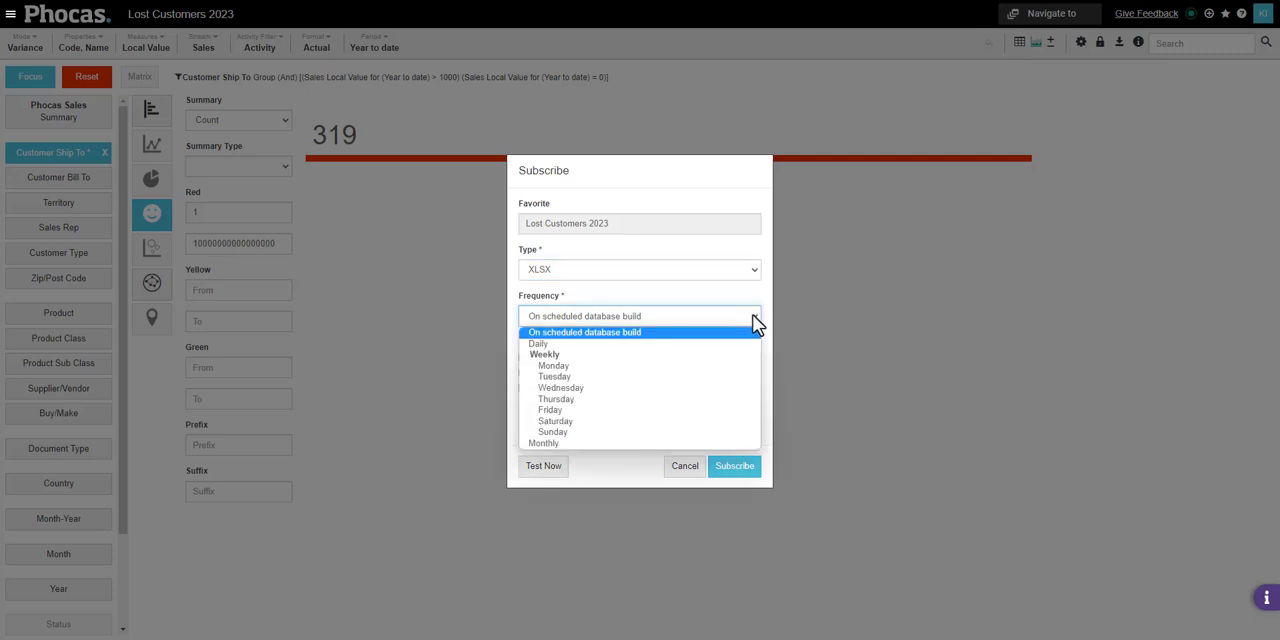
left_click(753, 316)
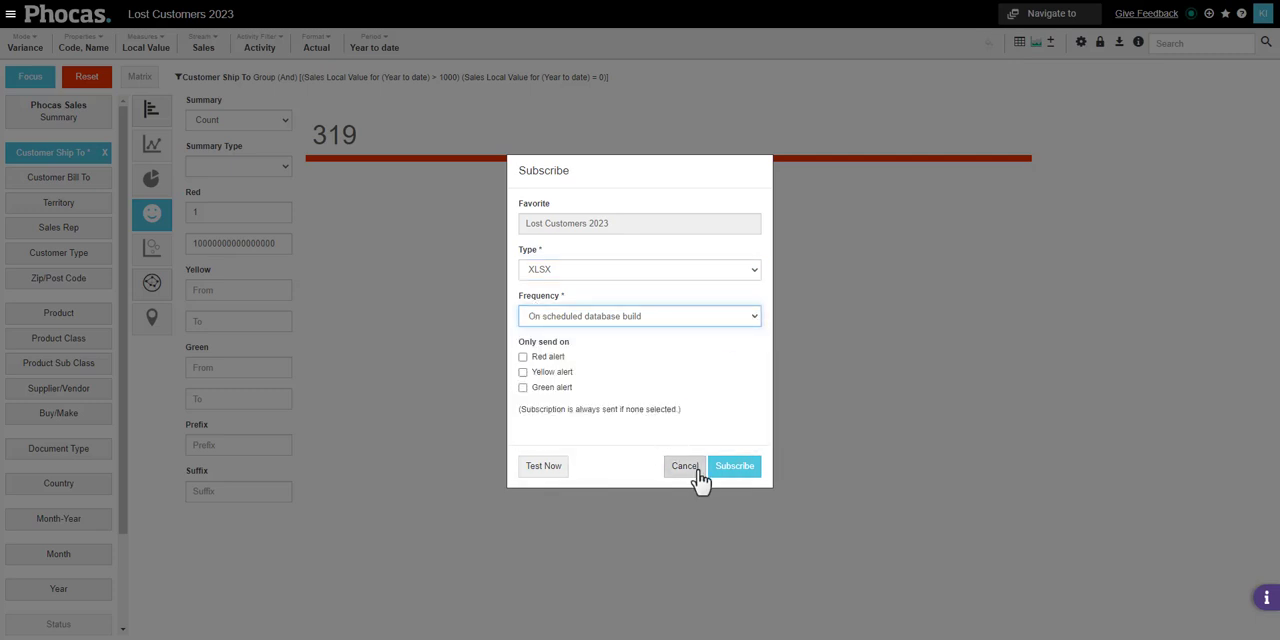
left_click(690, 543)
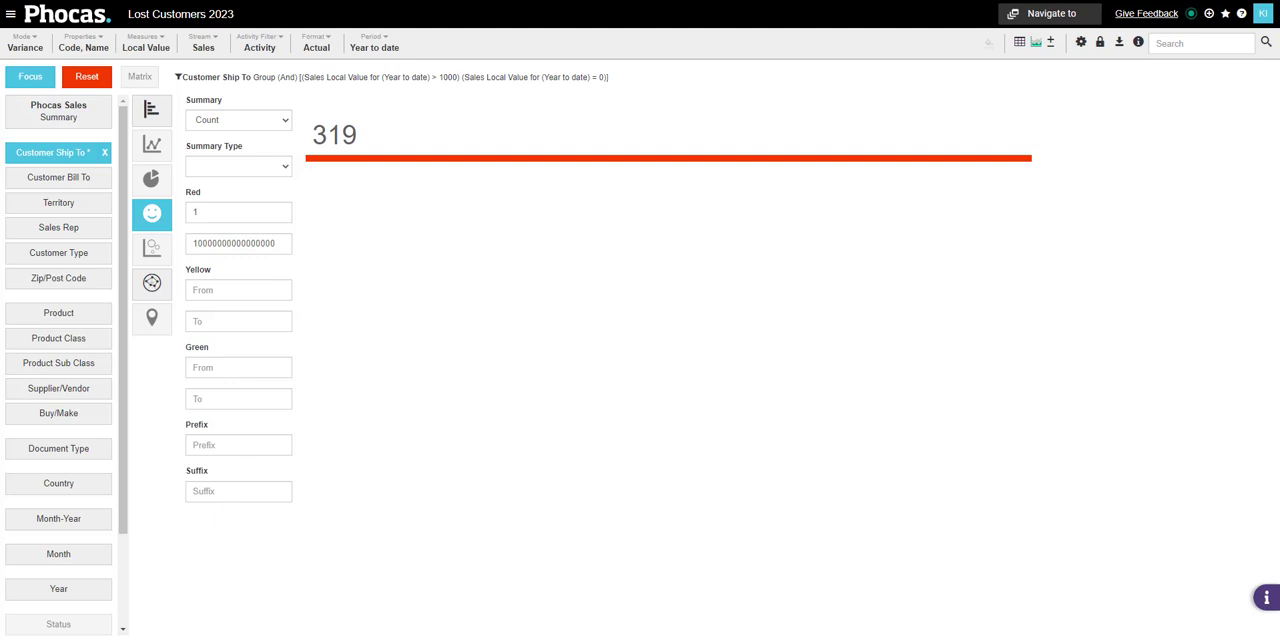
Return to the grid view and reset the query's filters and settings
left_click(1018, 44)
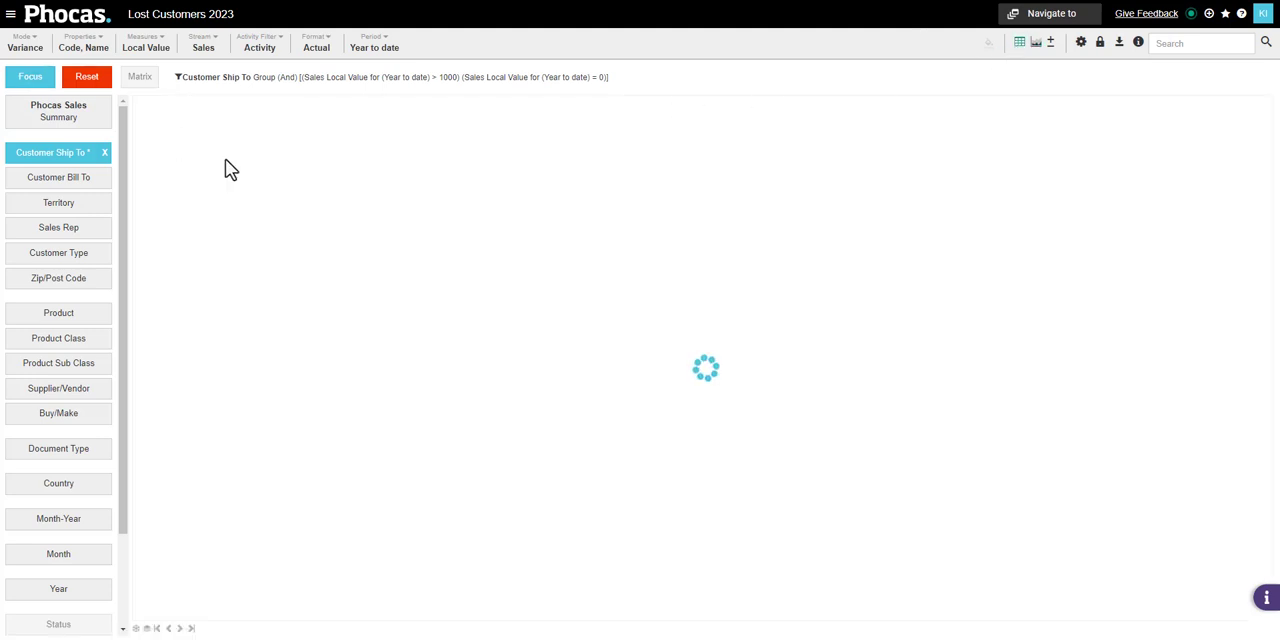
left_click(101, 85)
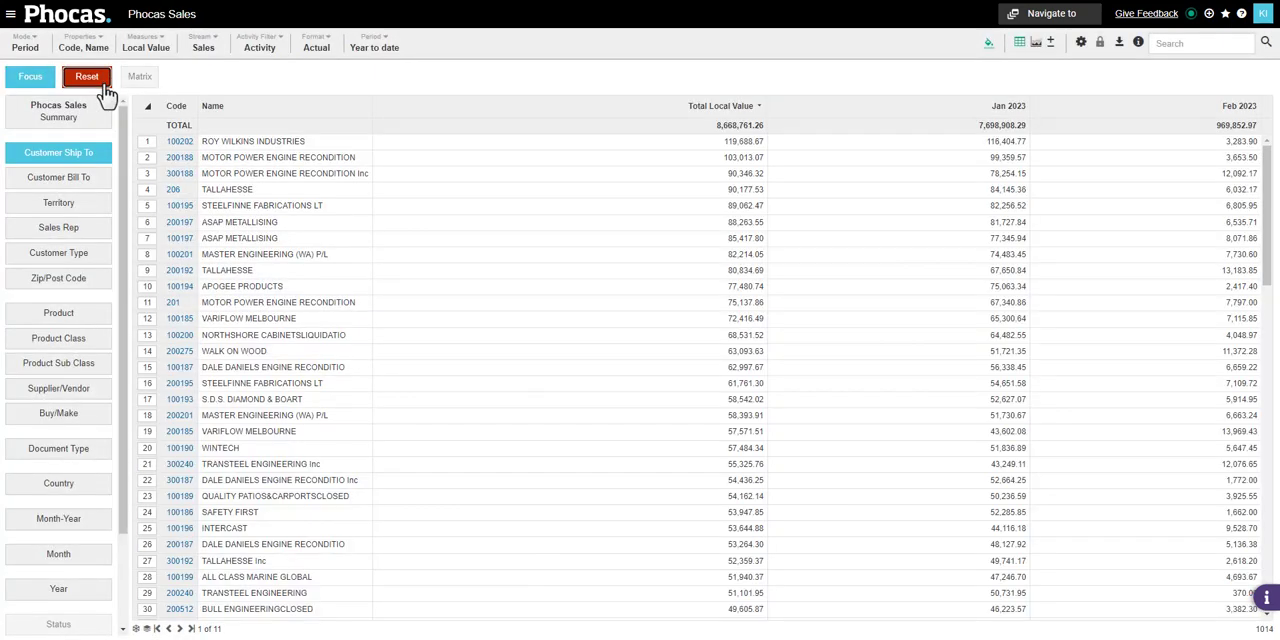
left_click(30, 48)
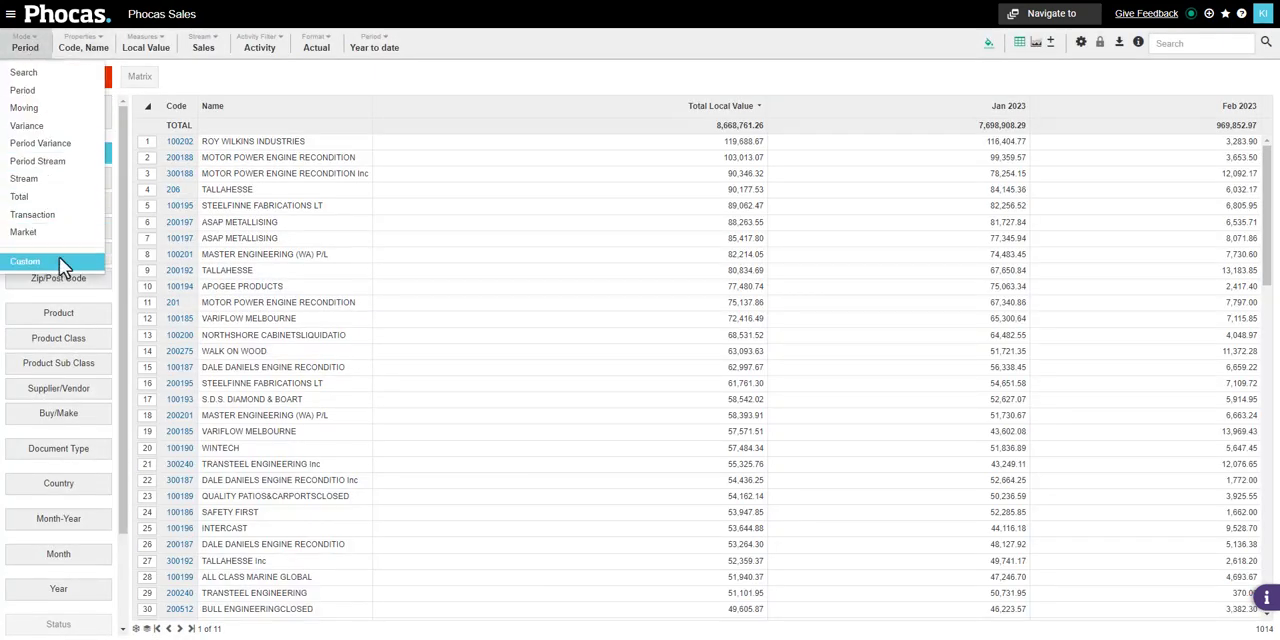
left_click(190, 81)
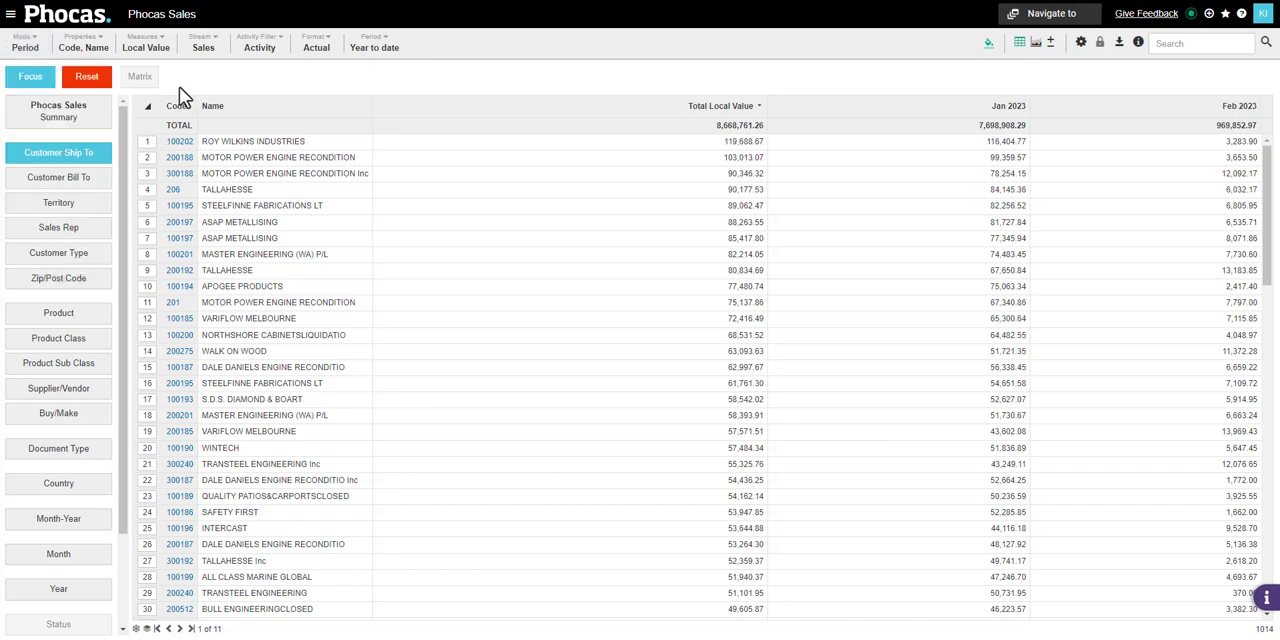
left_click(45, 122)
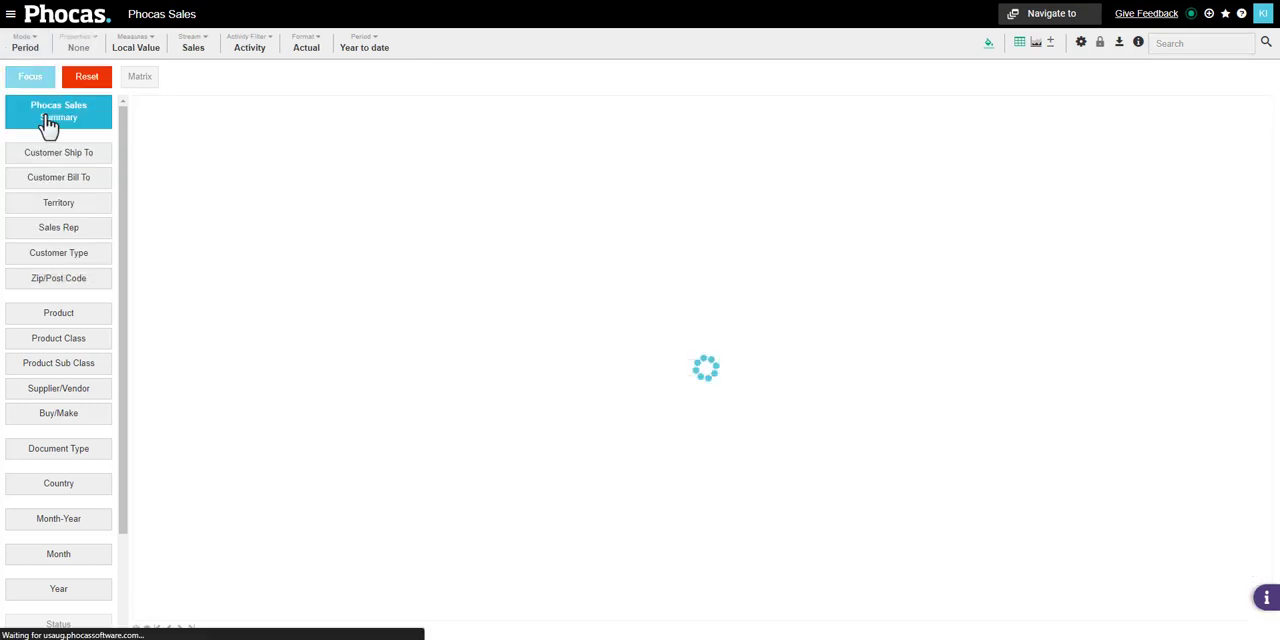
left_click(38, 50)
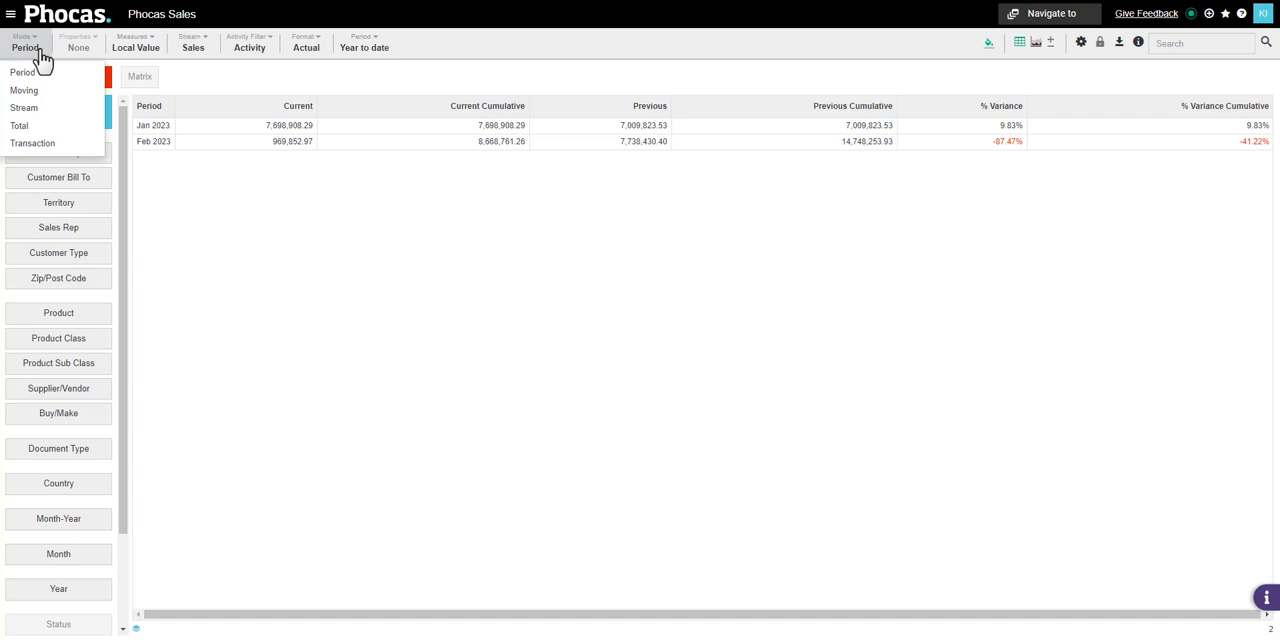
left_click(36, 50)
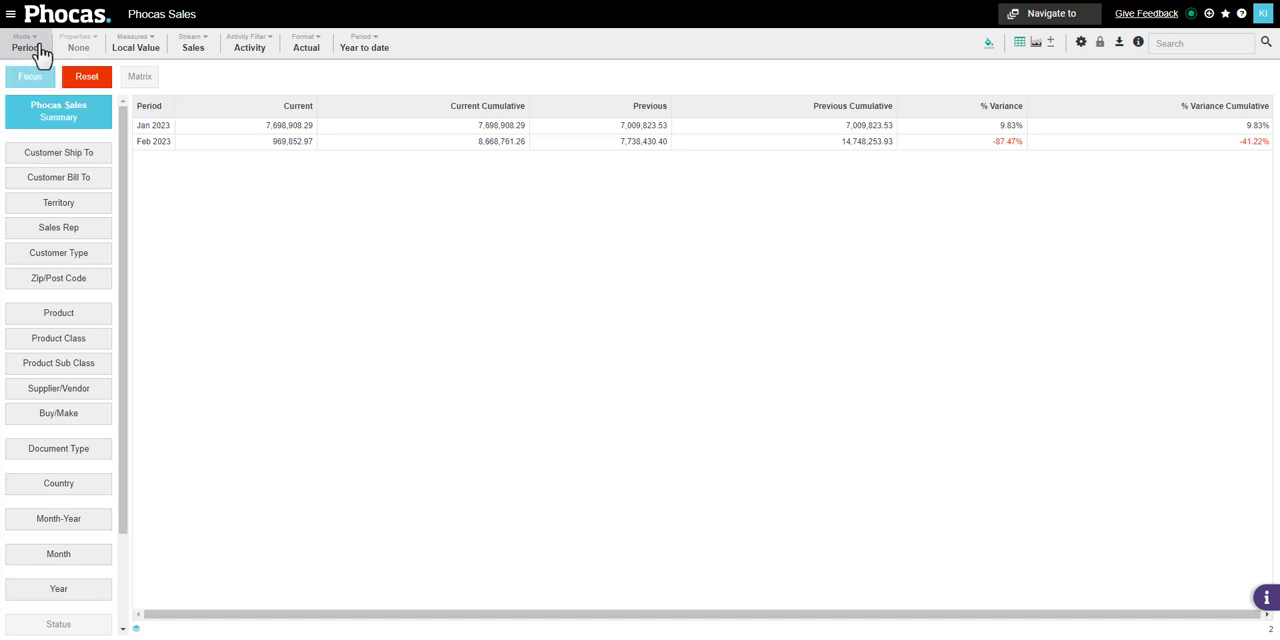
left_click(41, 155)
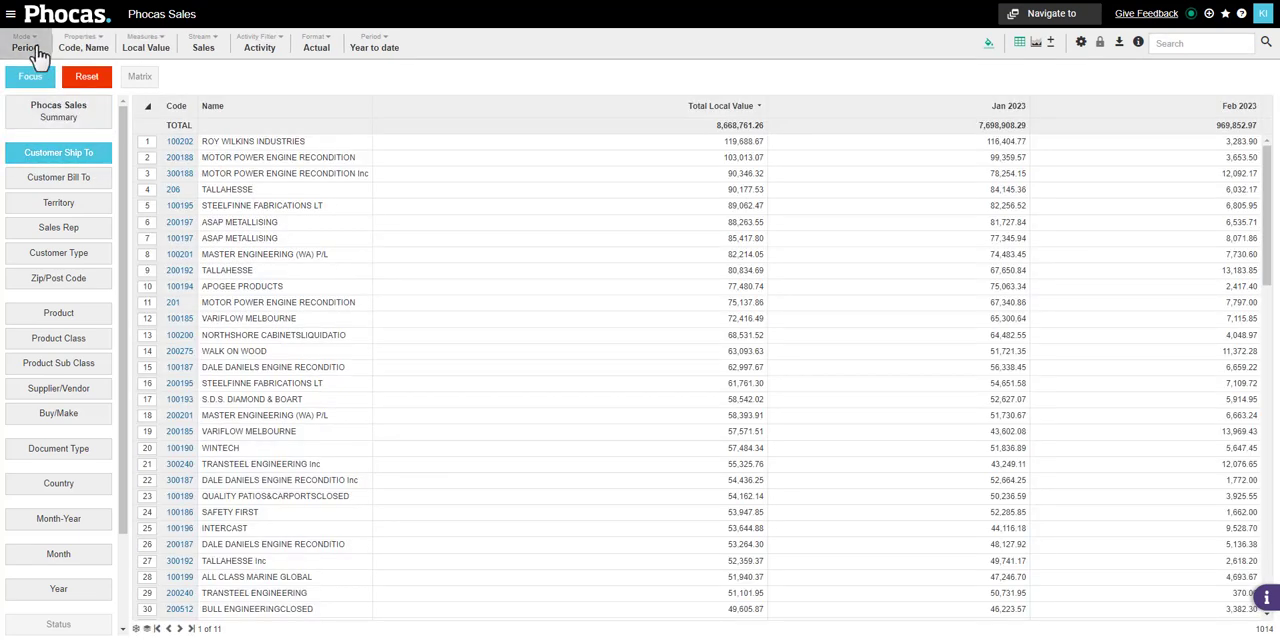
Open Custom mode for Customer Ship To and clear all of its existing columns
left_click(38, 50)
left_click(45, 261)
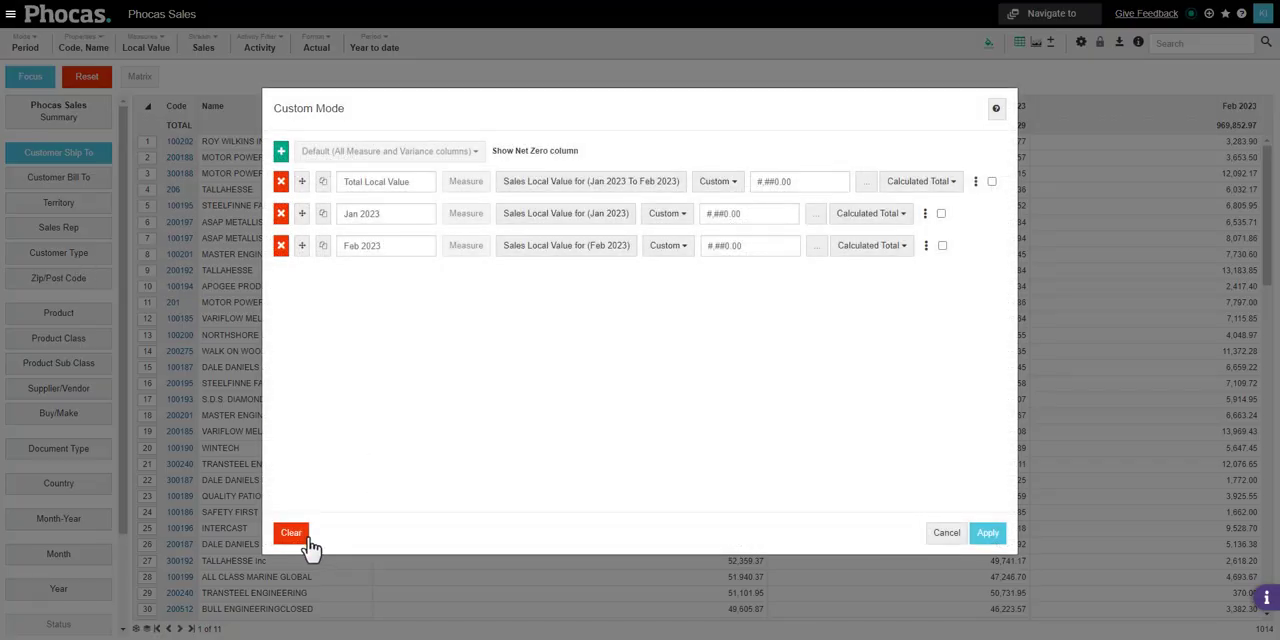
left_click(306, 537)
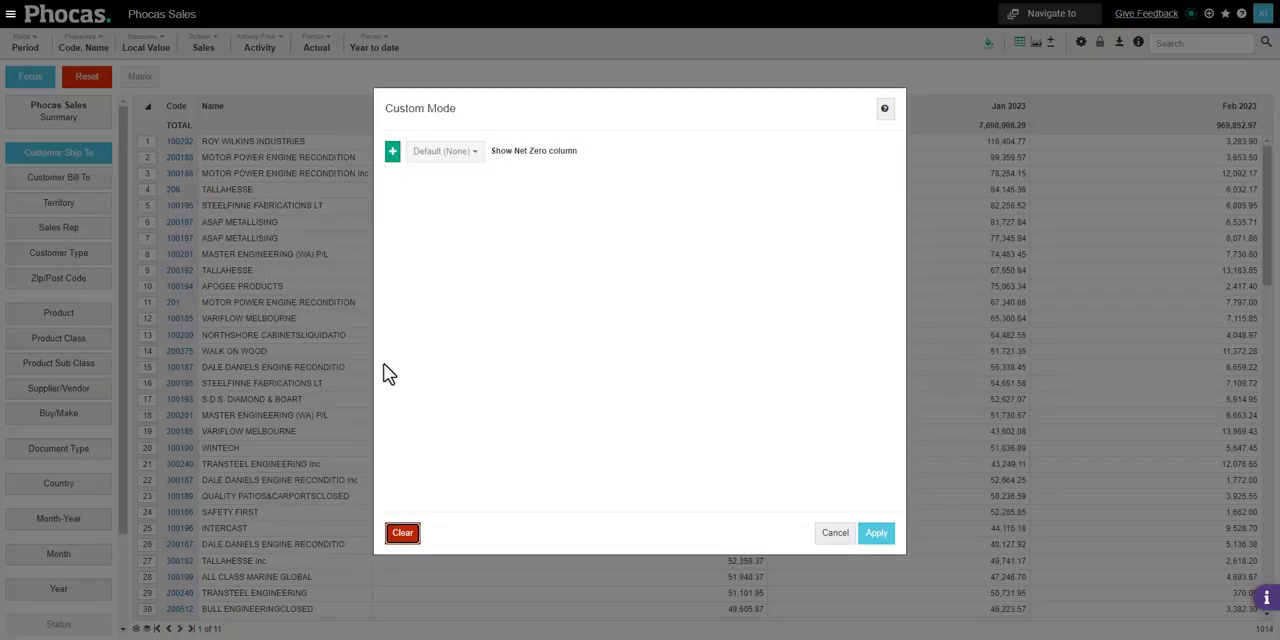
Add a measure column for year-to-date Sales Local Value and duplicate it twice
left_click(393, 153)
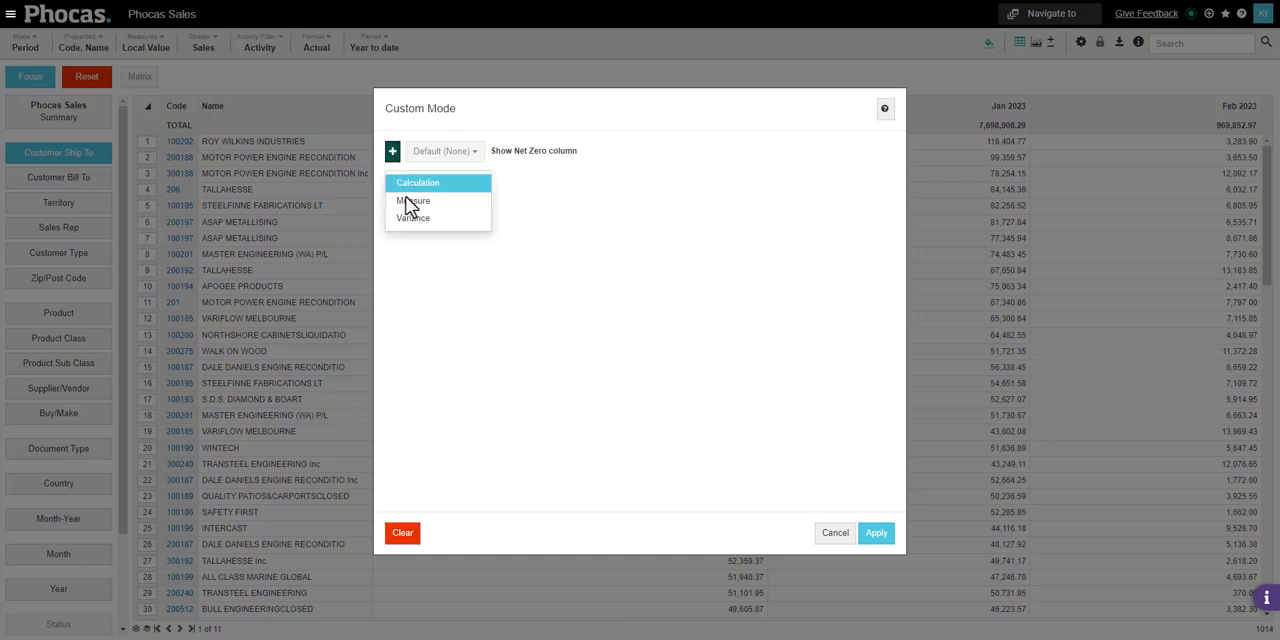
left_click(440, 201)
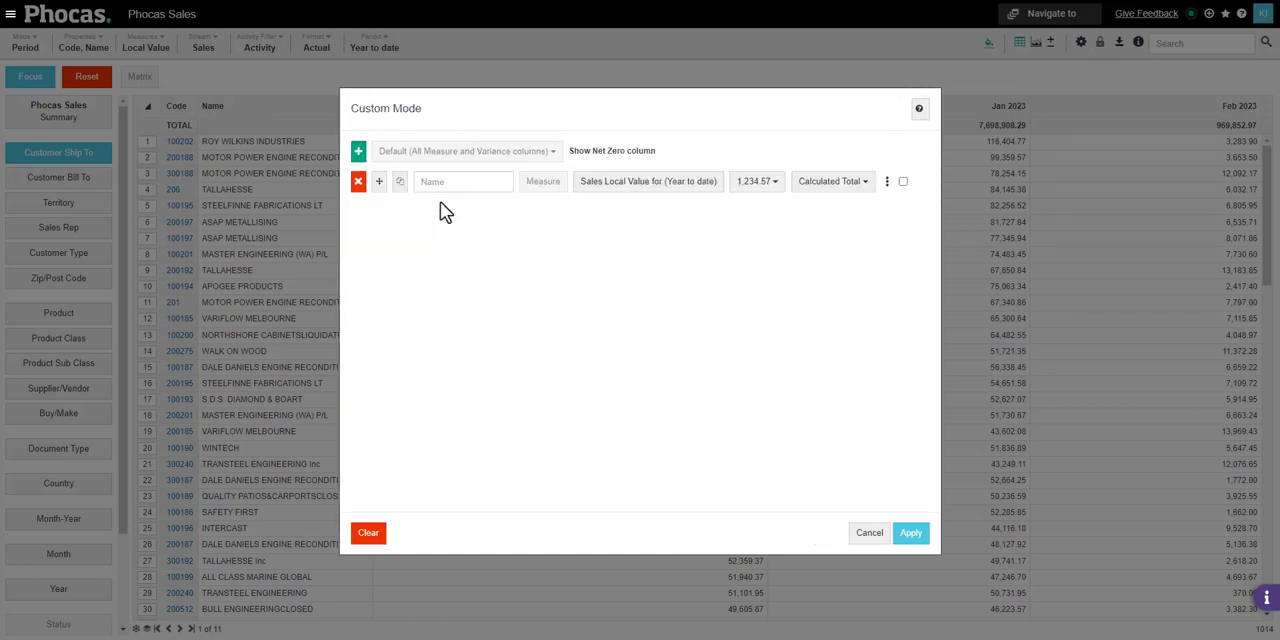
left_click(400, 185)
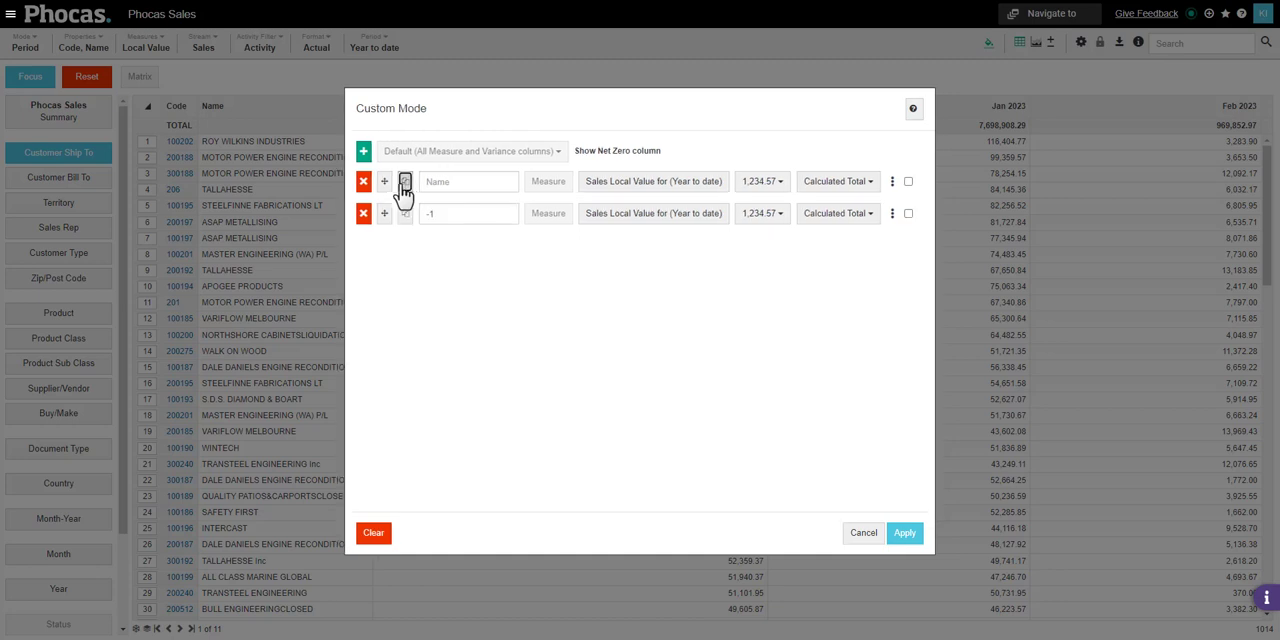
left_click(405, 184)
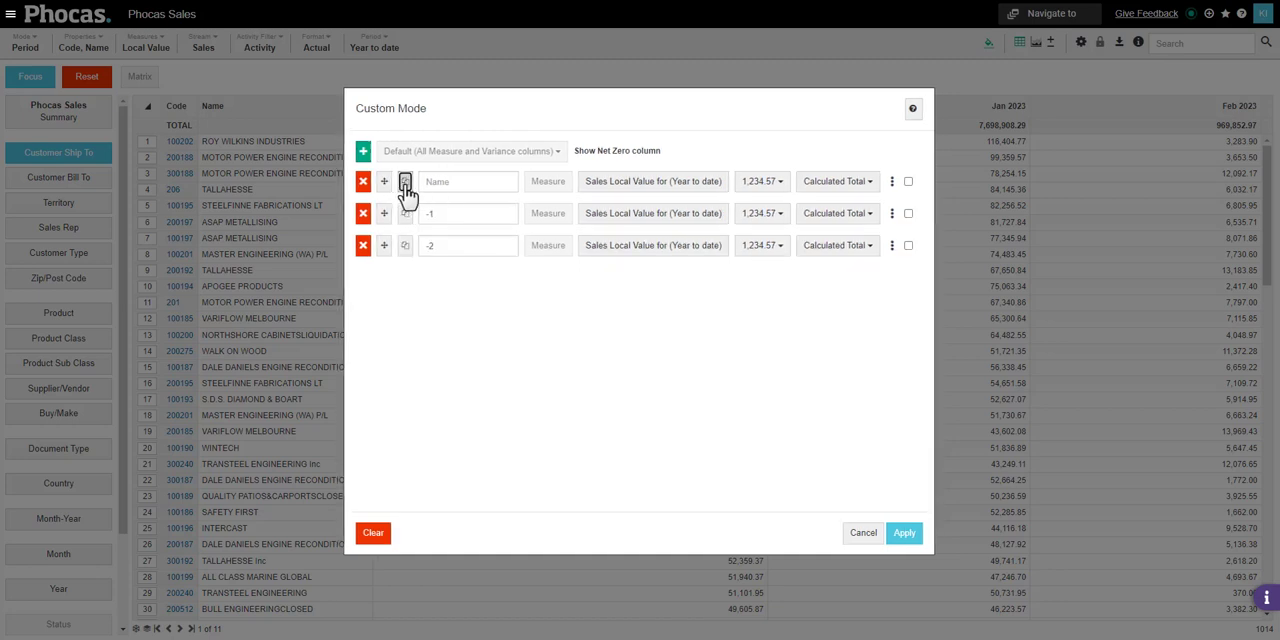
Name the three measure columns 2021, 2022 and 2023, in that order
left_click(455, 181)
type("2021")
double_click(470, 213)
type("20")
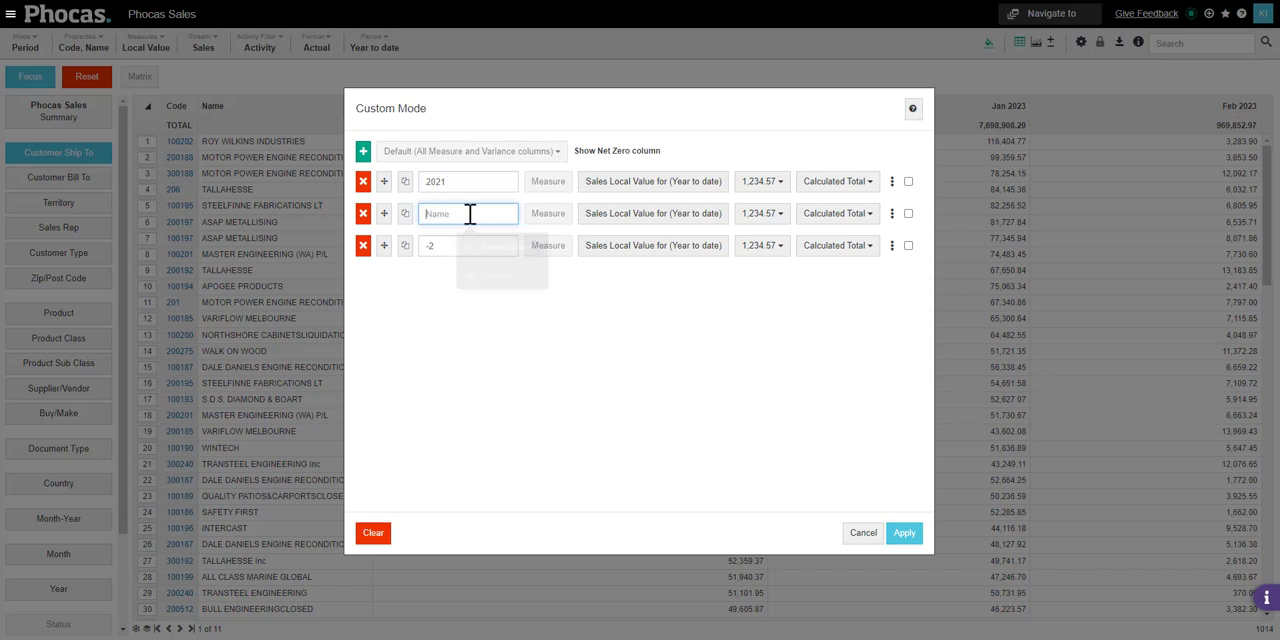
double_click(458, 245)
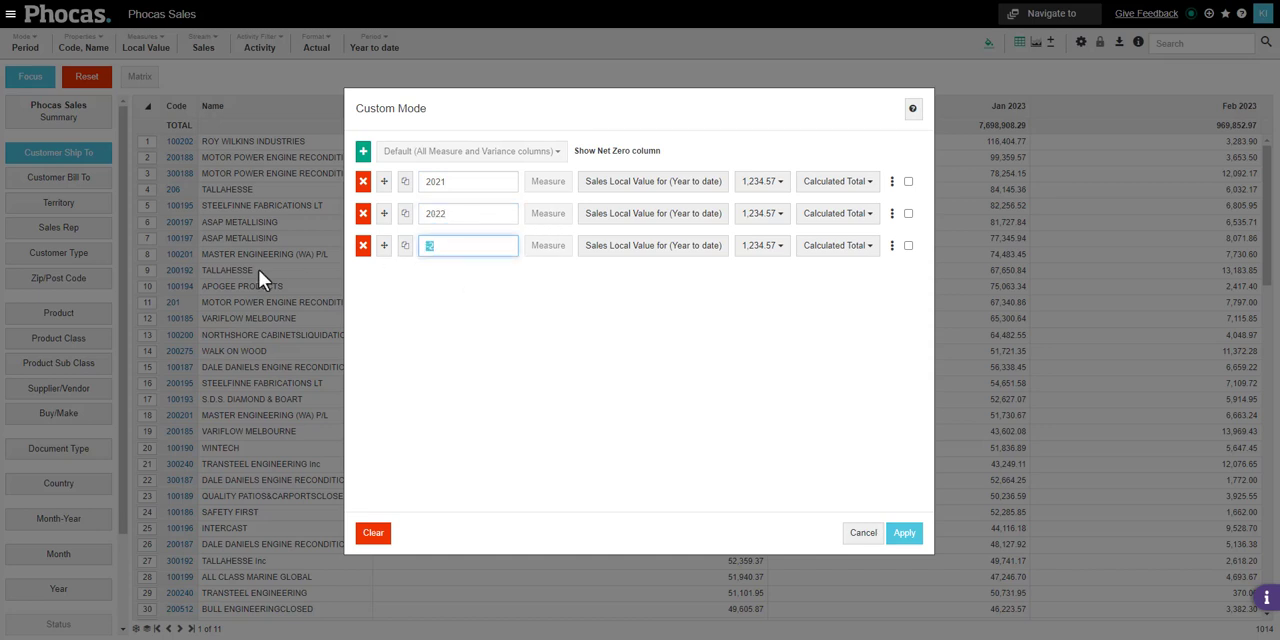
type("2023")
left_click(530, 386)
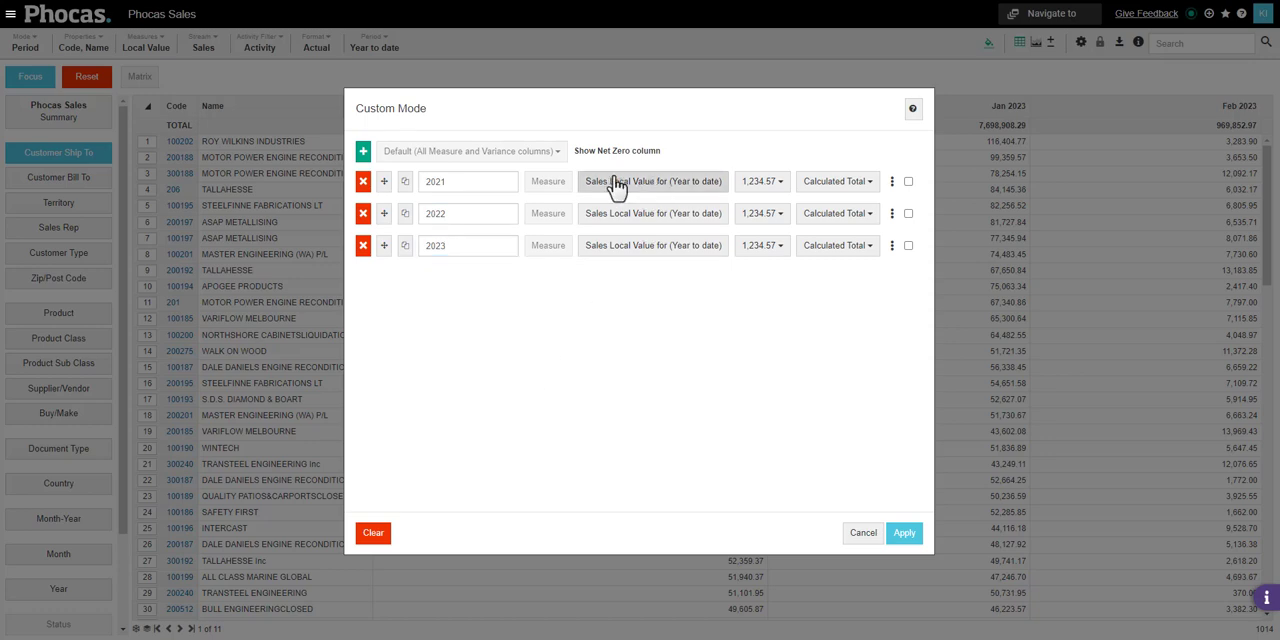
Set the 2021 column's period to Custom (Year), with both start and end at 2021
left_click(645, 185)
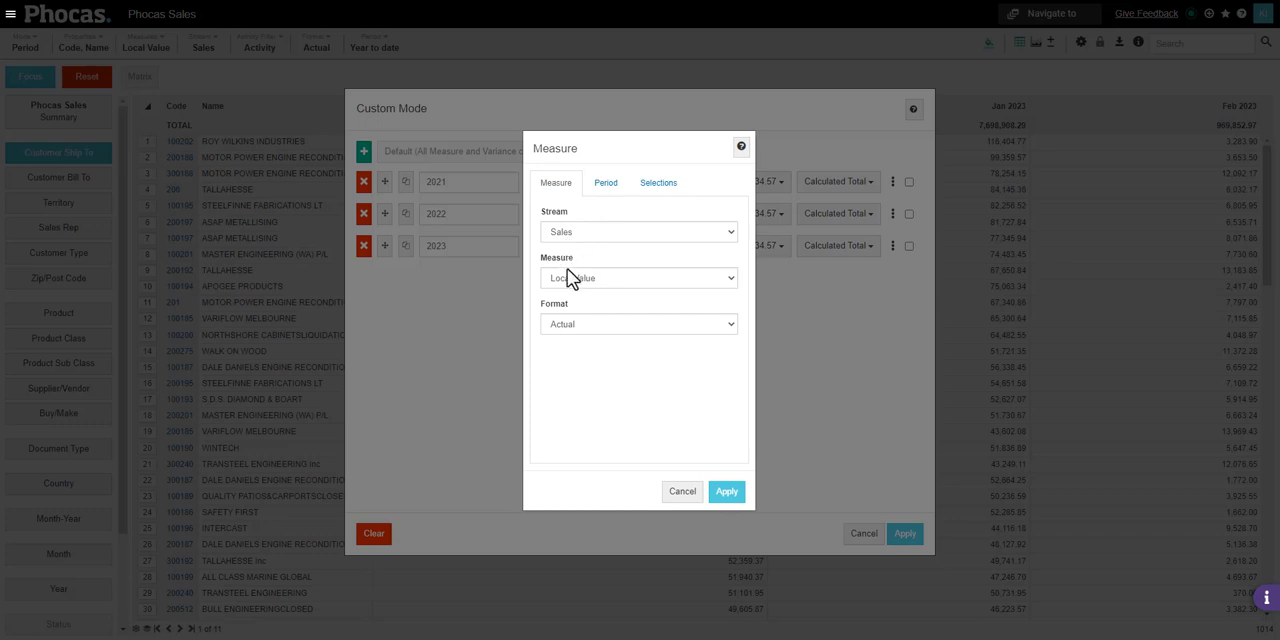
left_click(607, 186)
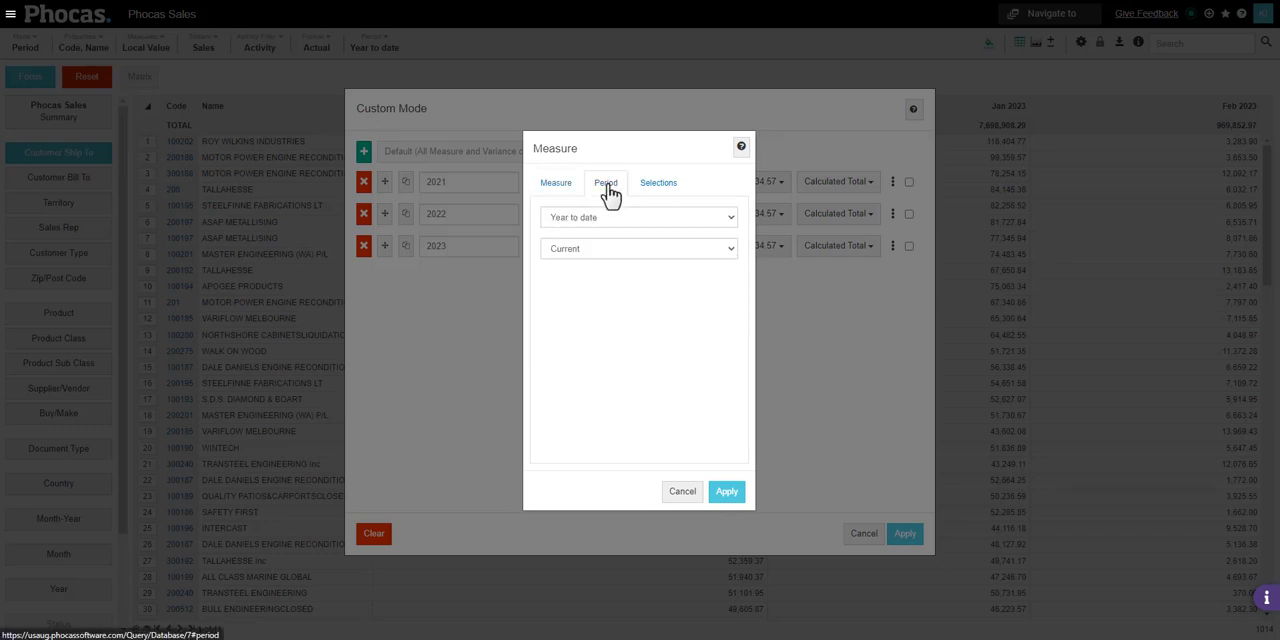
left_click(733, 218)
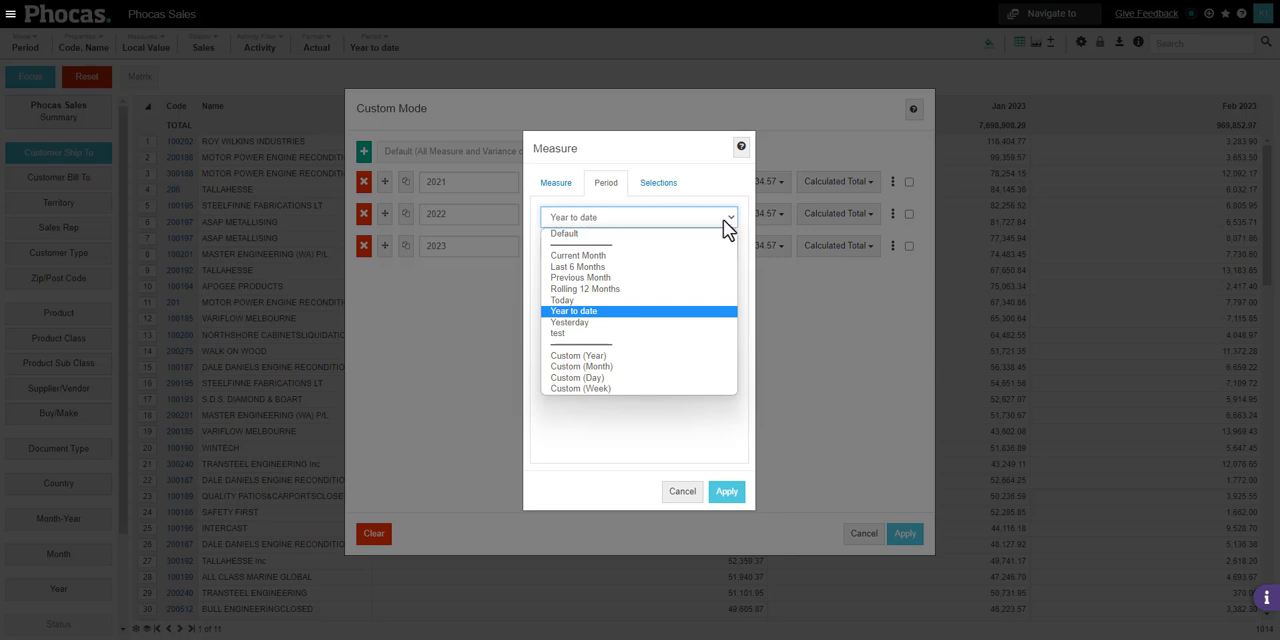
left_click(627, 355)
left_click(576, 270)
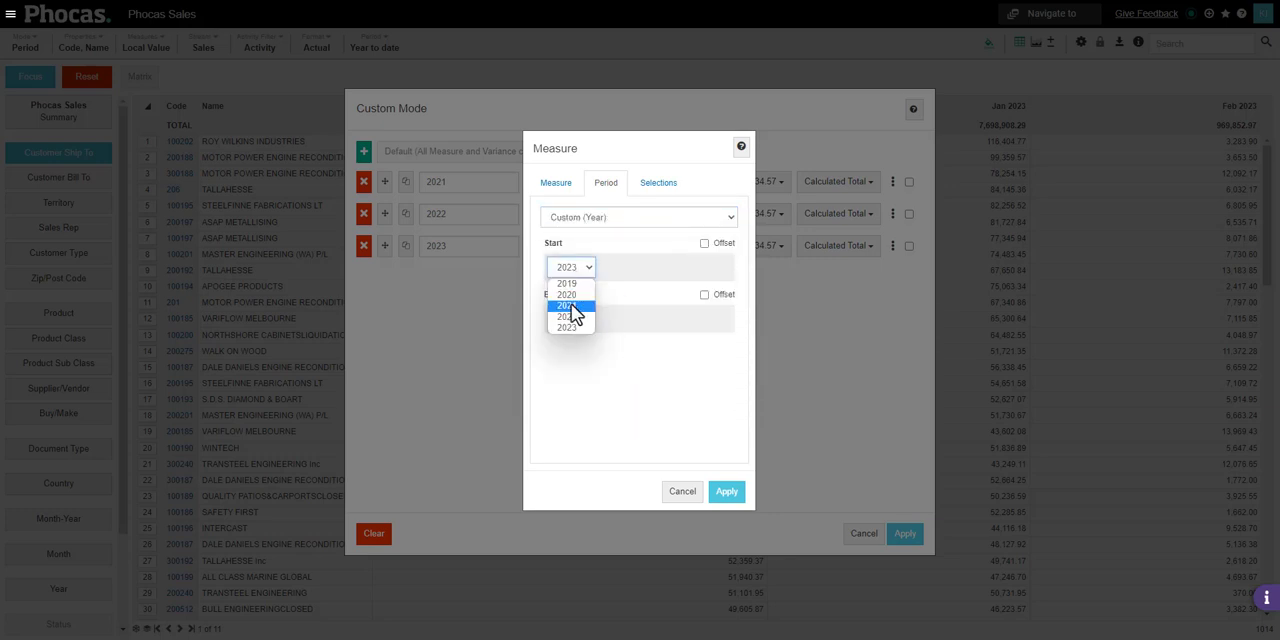
left_click(572, 305)
left_click(572, 319)
left_click(567, 357)
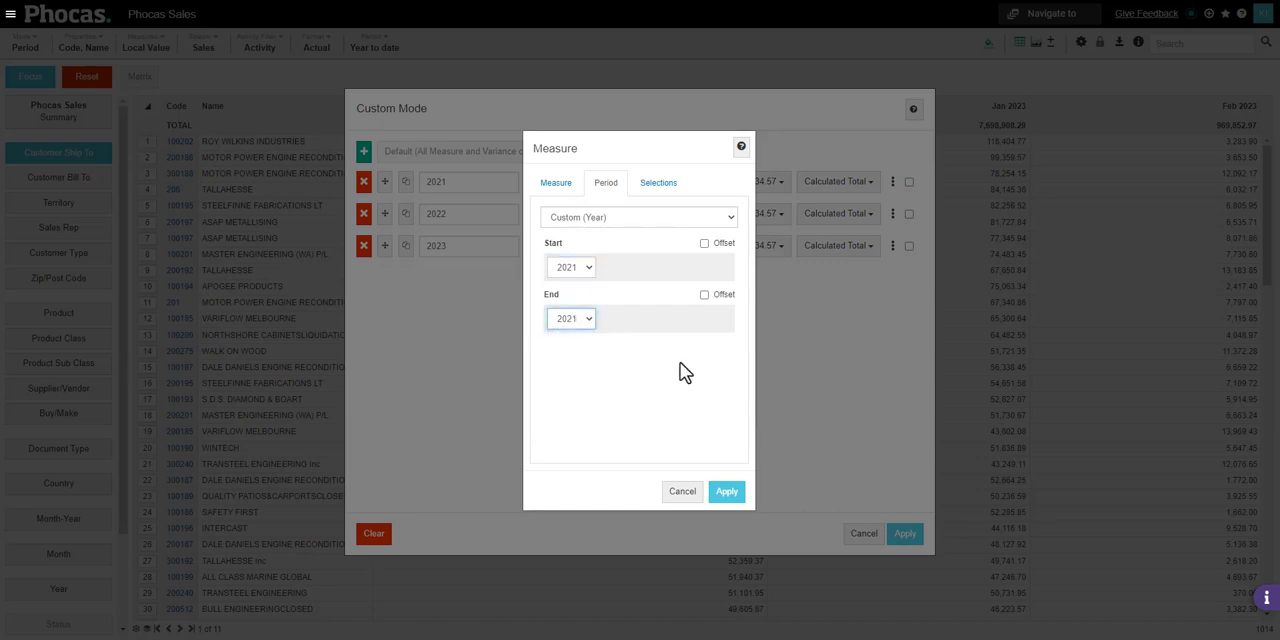
left_click(704, 243)
left_click(704, 296)
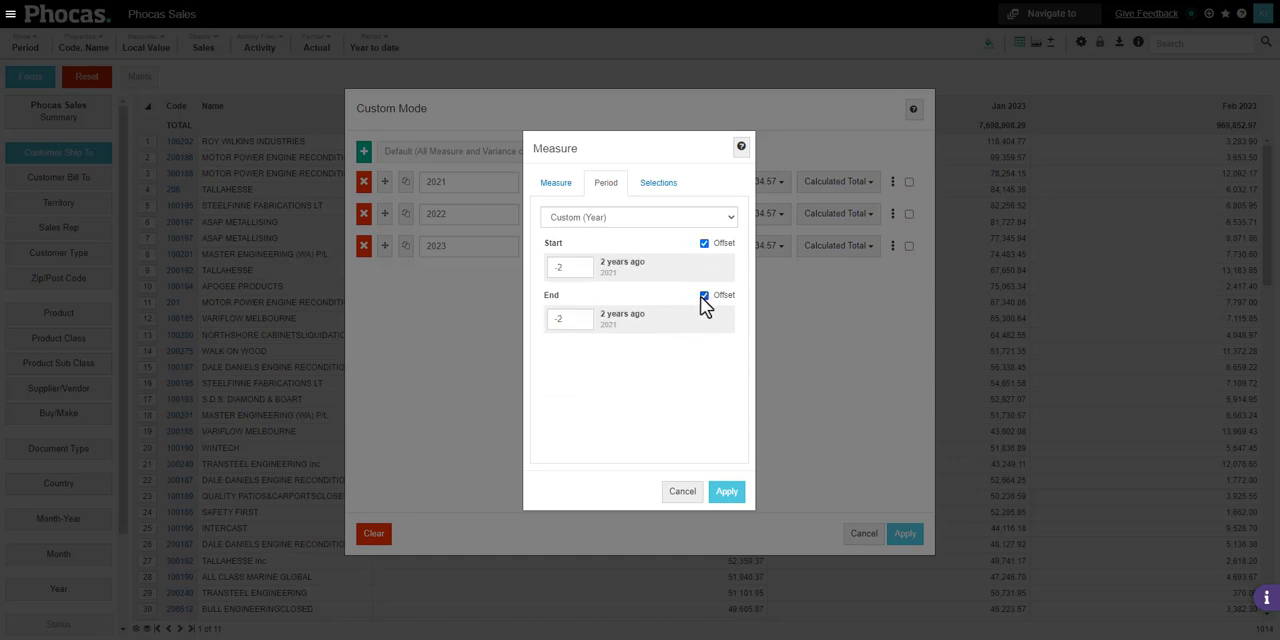
left_click(705, 296)
left_click(704, 244)
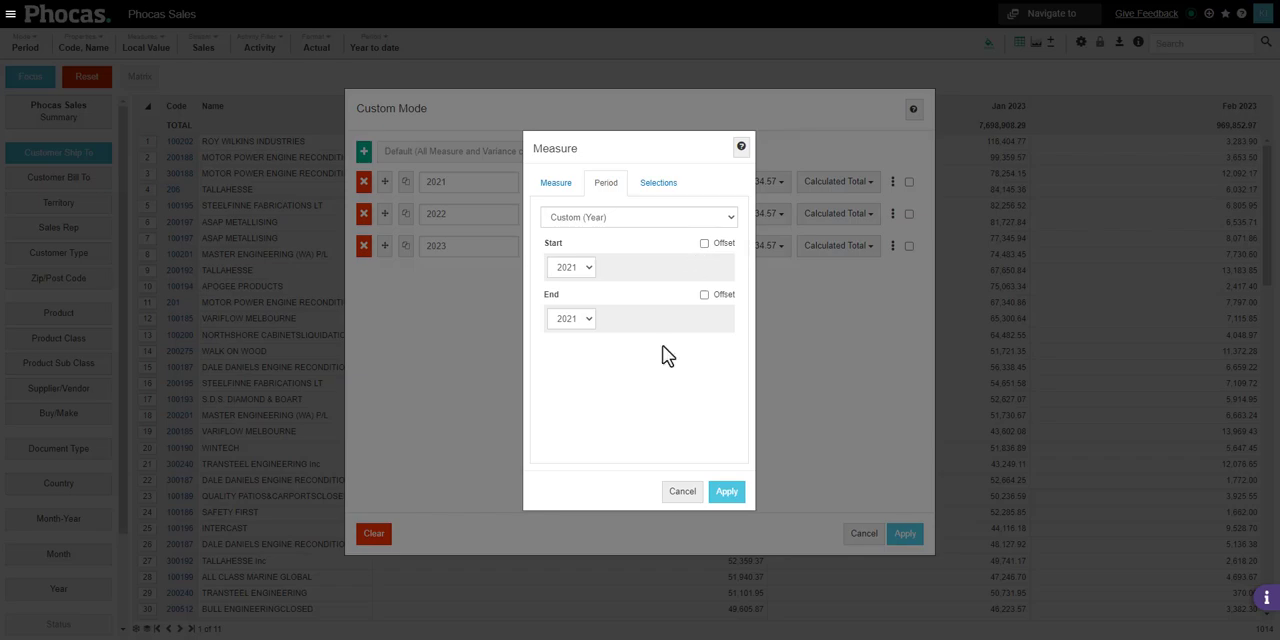
Apply the 2021 column's period and set the 2022 column to Custom (Year), with start and end at 2022
left_click(727, 493)
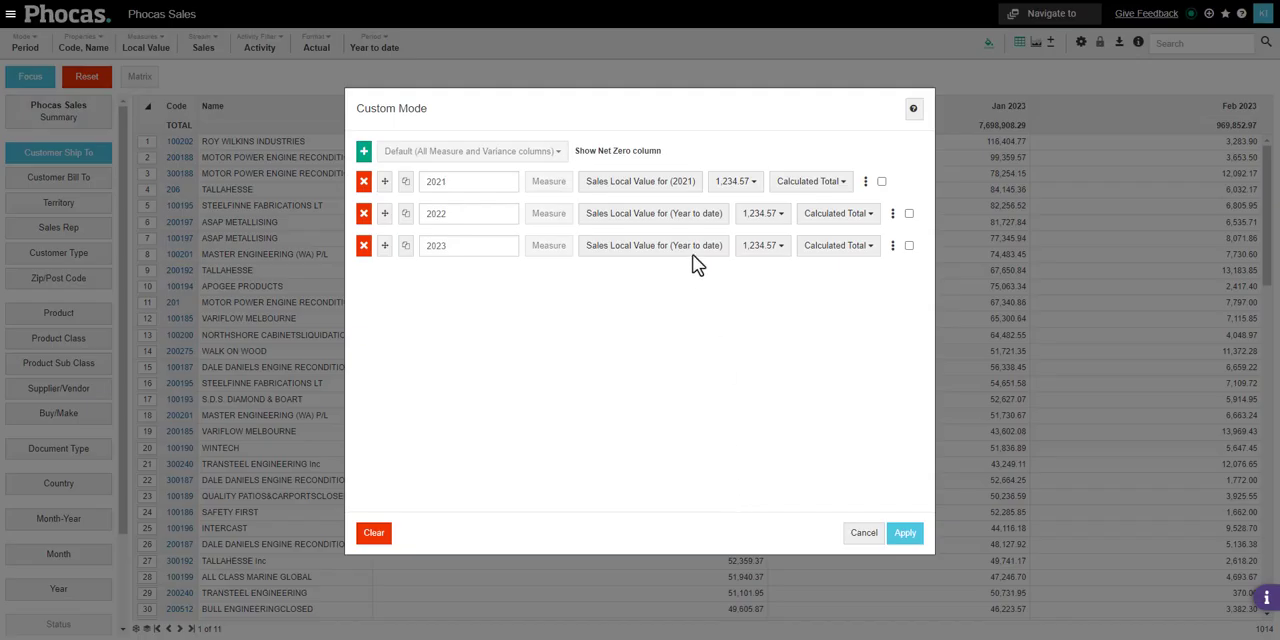
left_click(614, 219)
left_click(607, 186)
left_click(608, 218)
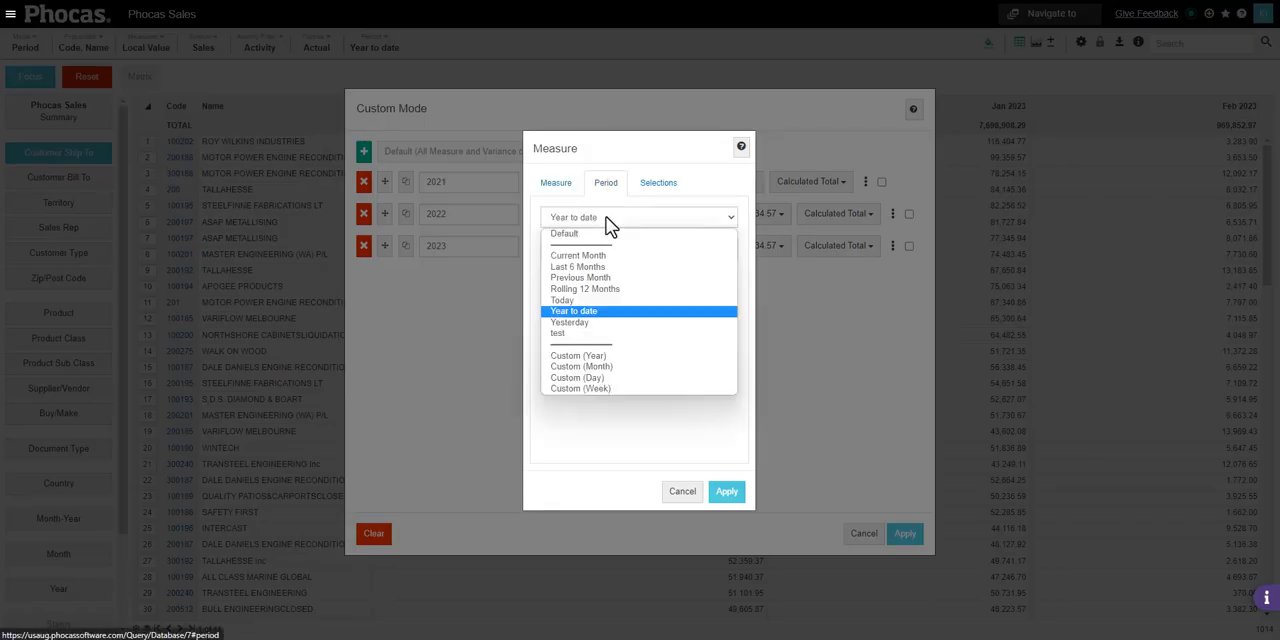
left_click(647, 357)
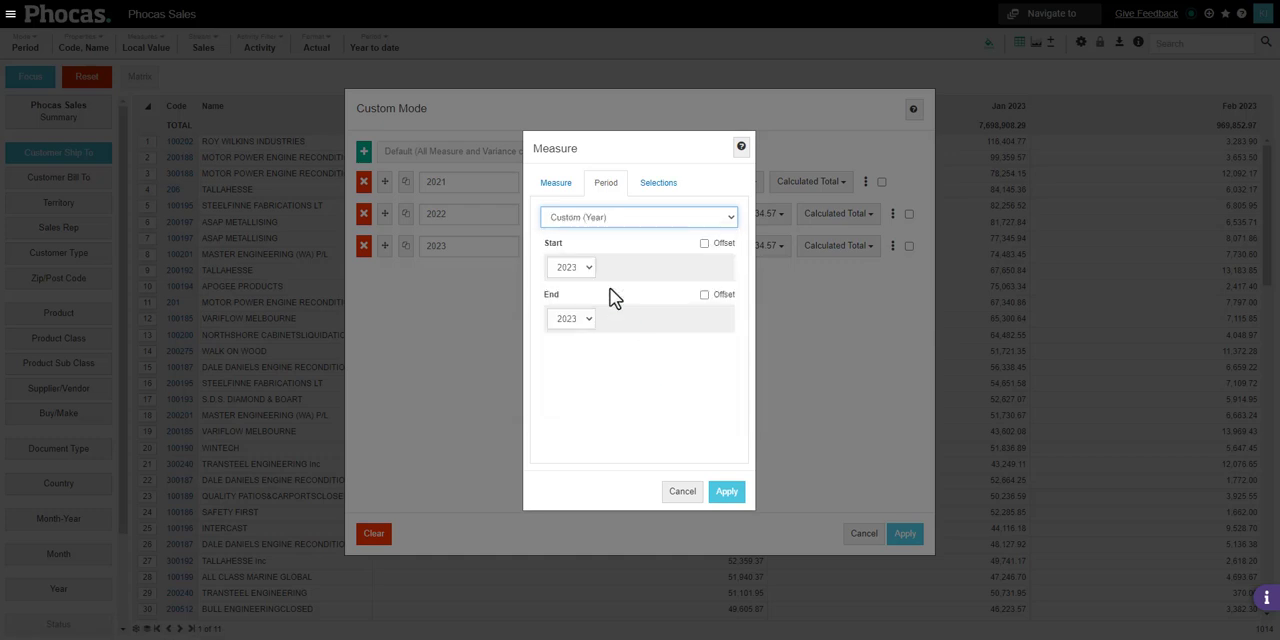
left_click(588, 267)
left_click(587, 317)
left_click(584, 319)
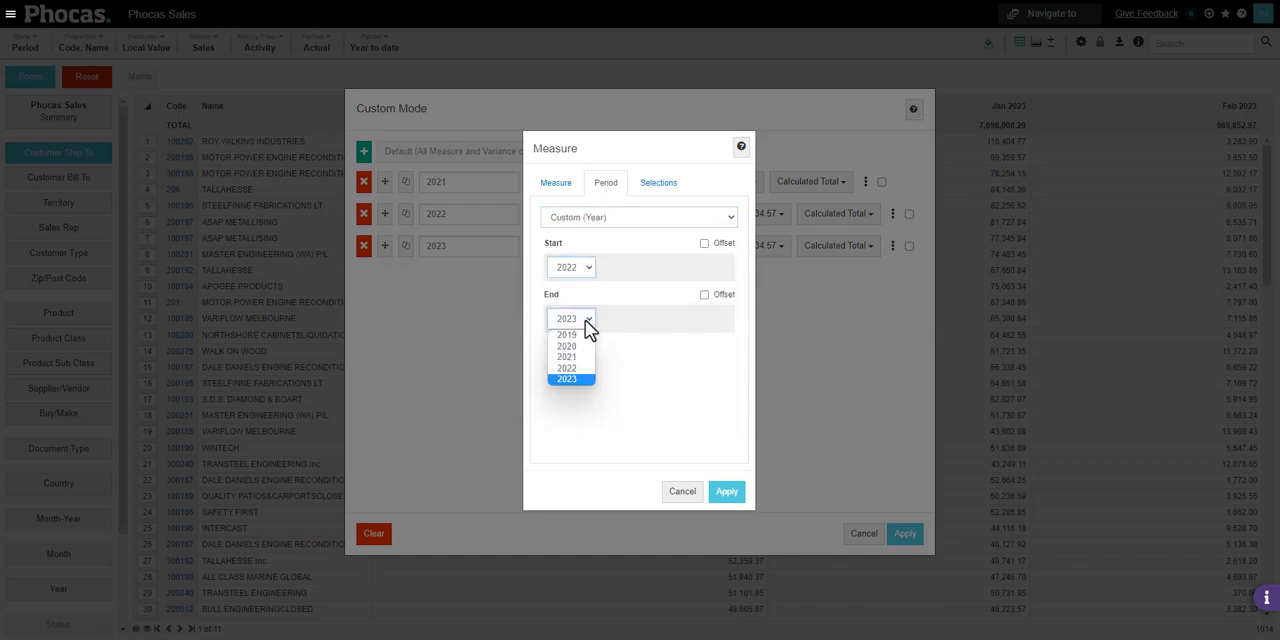
left_click(586, 367)
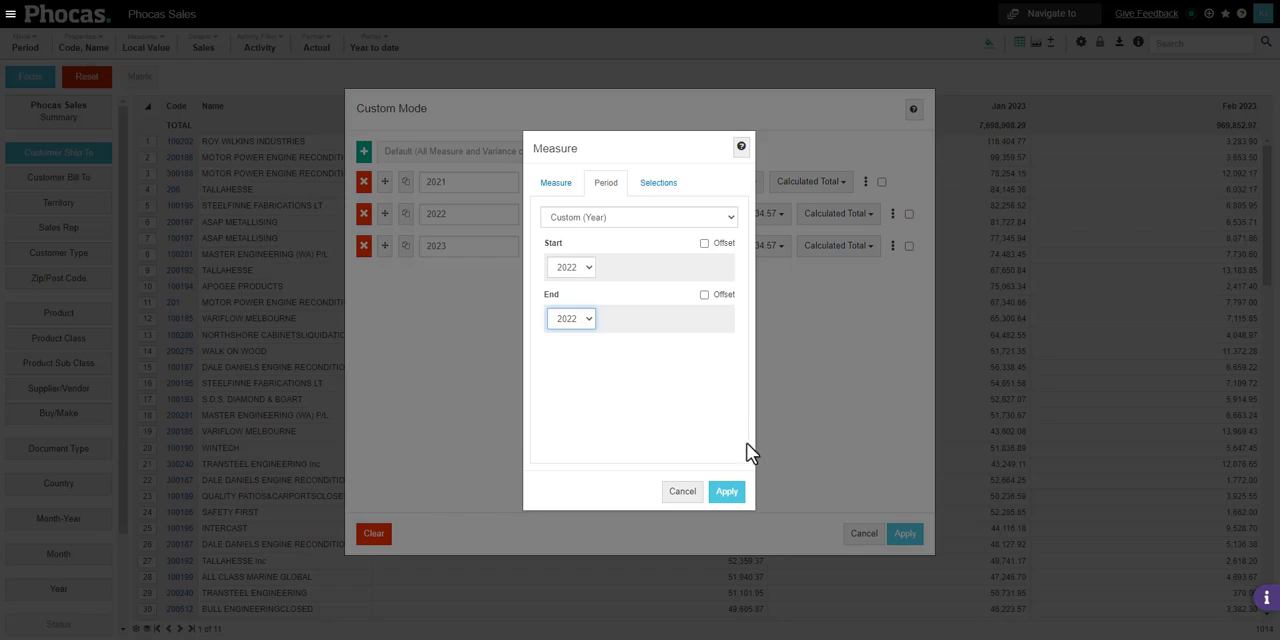
left_click(736, 493)
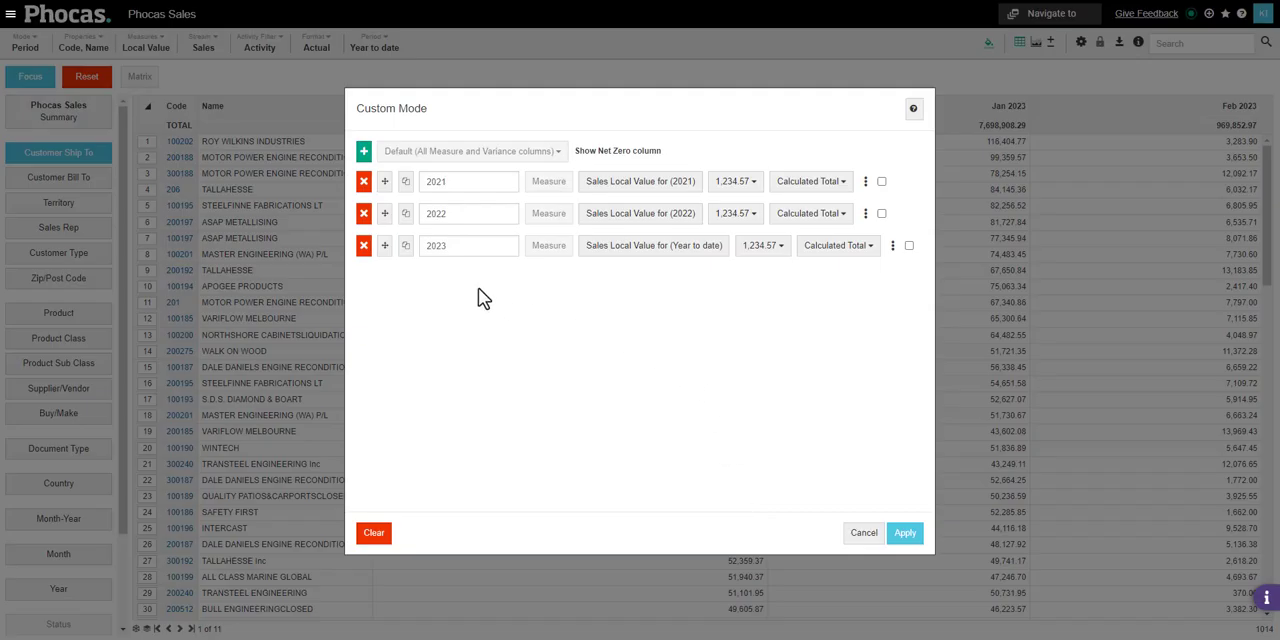
Set the 2023 column's period to Custom (Year) 2023 and apply the three-column custom view
left_click(658, 249)
left_click(607, 184)
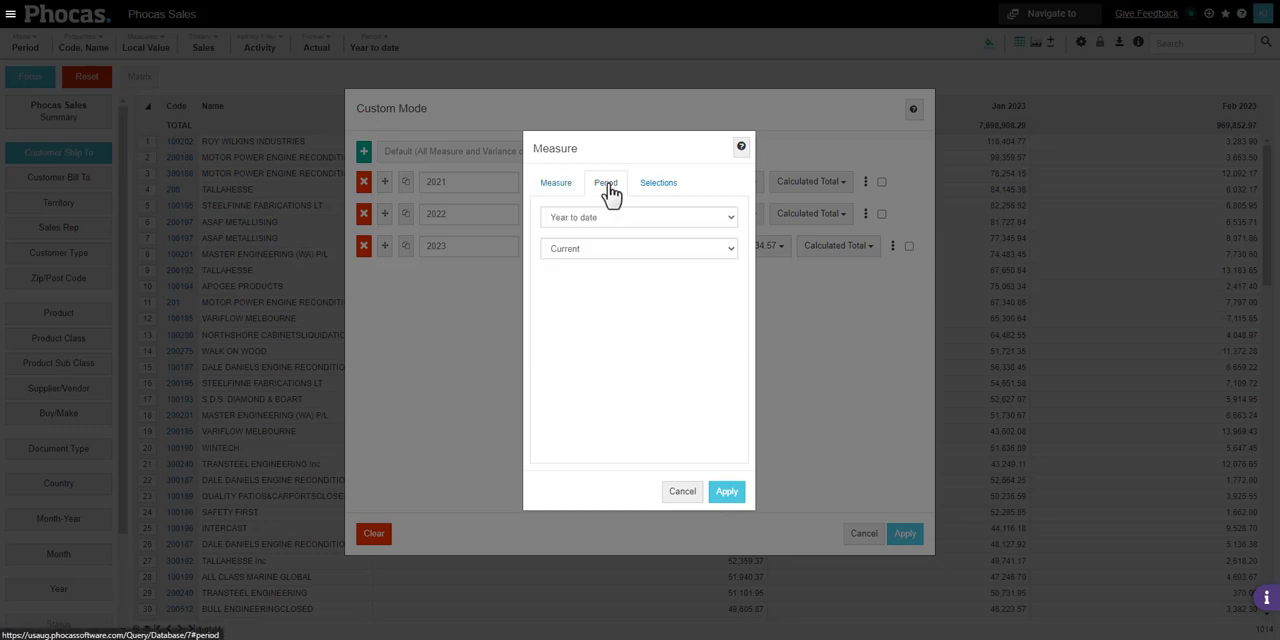
left_click(633, 217)
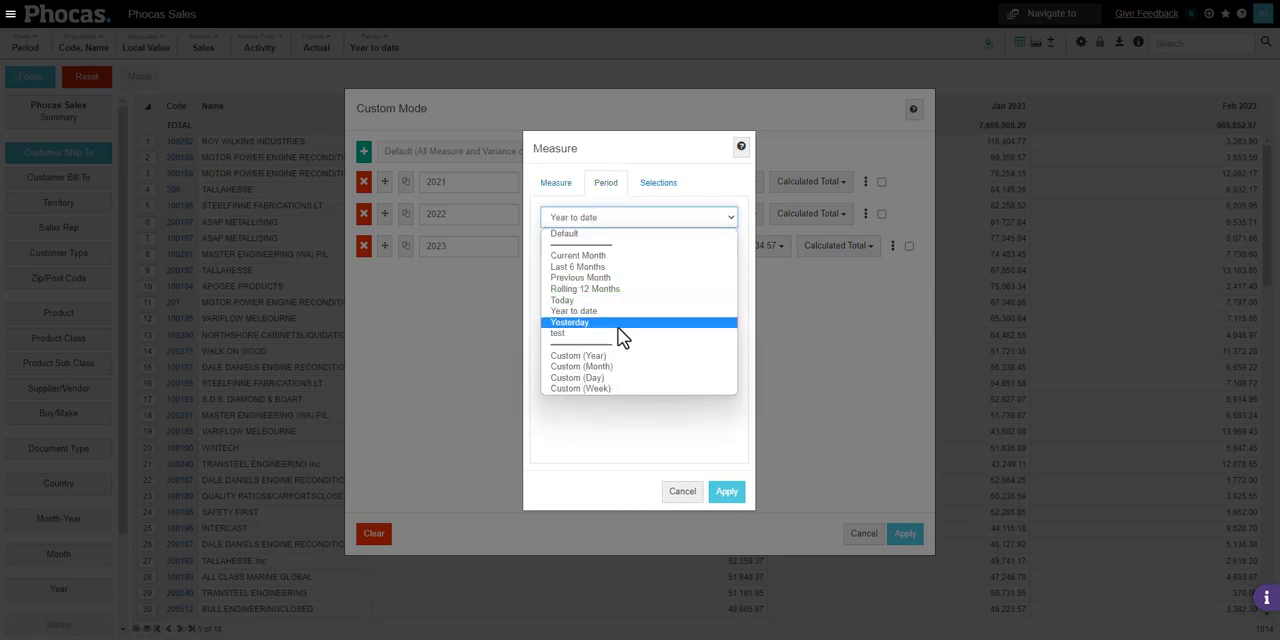
left_click(671, 356)
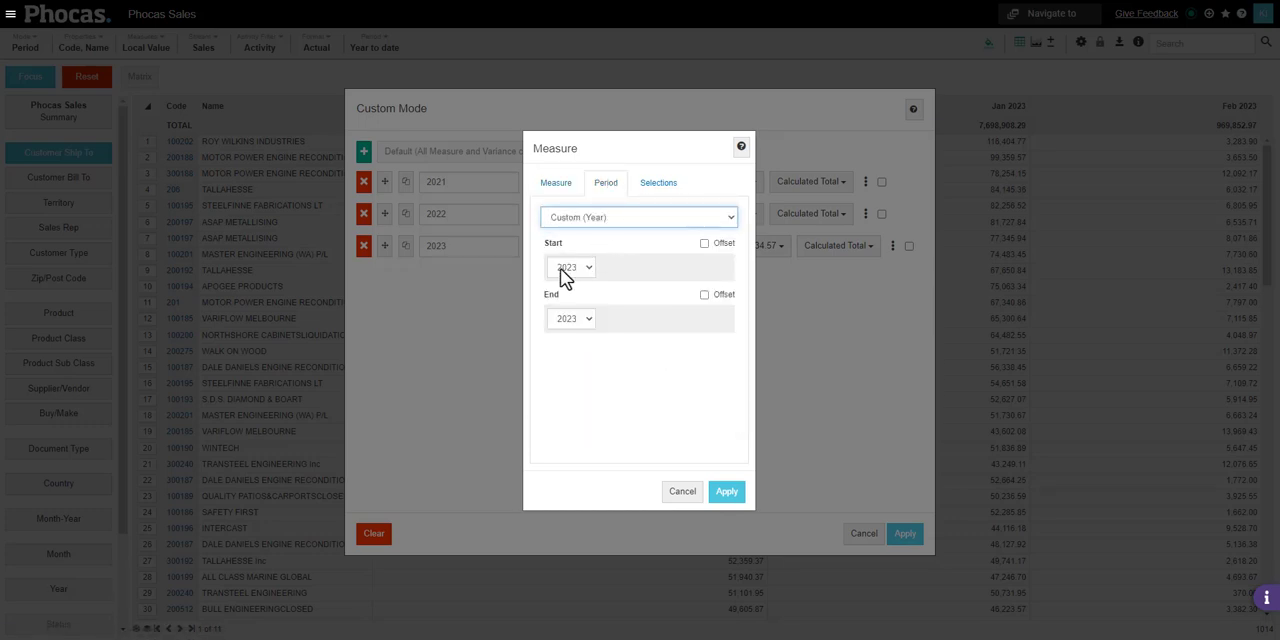
left_click(725, 493)
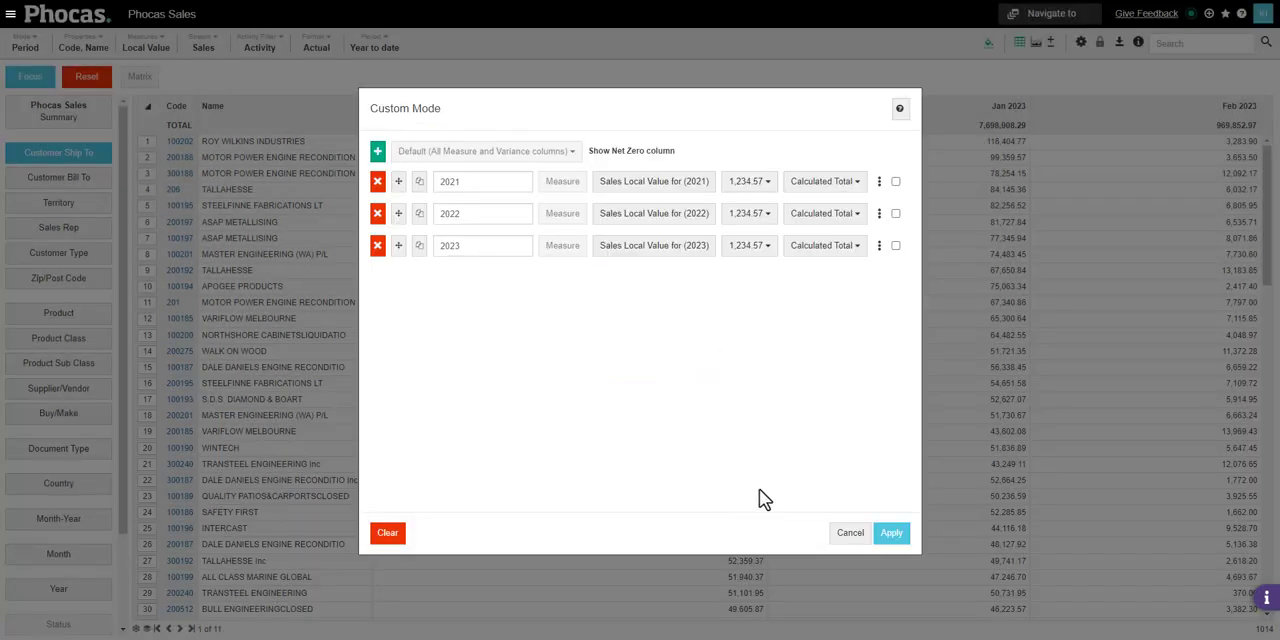
left_click(895, 535)
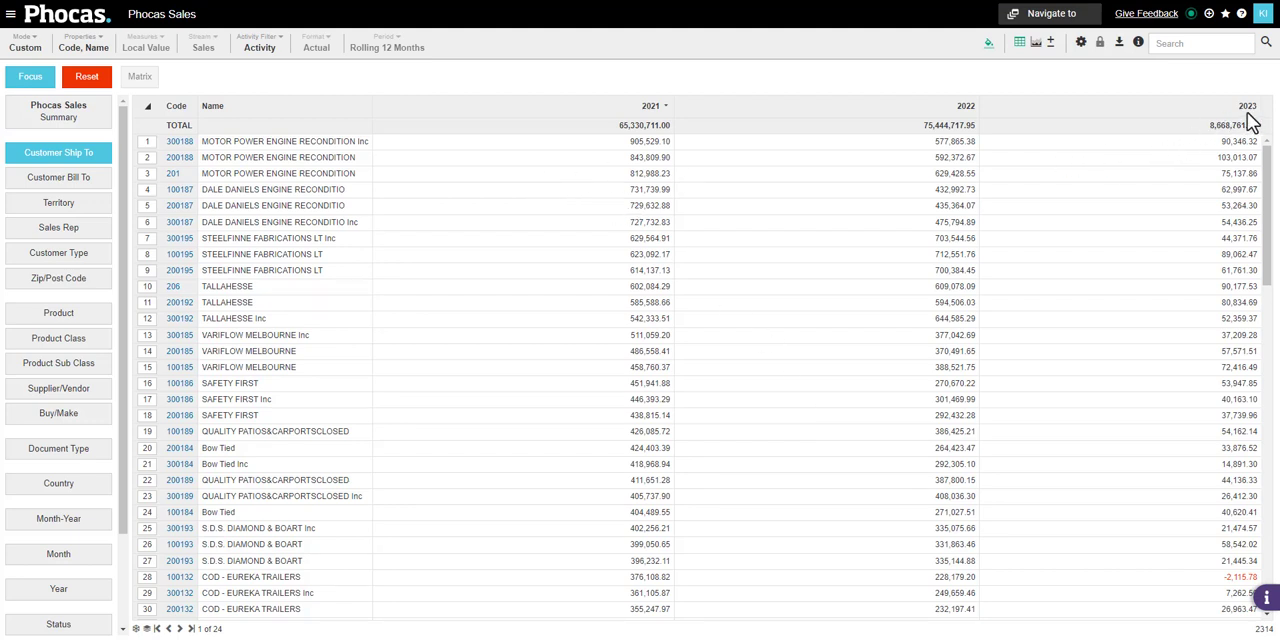
Reorder the custom columns to 2023, 2022, 2021 and apply the new order
left_click(27, 46)
left_click(82, 262)
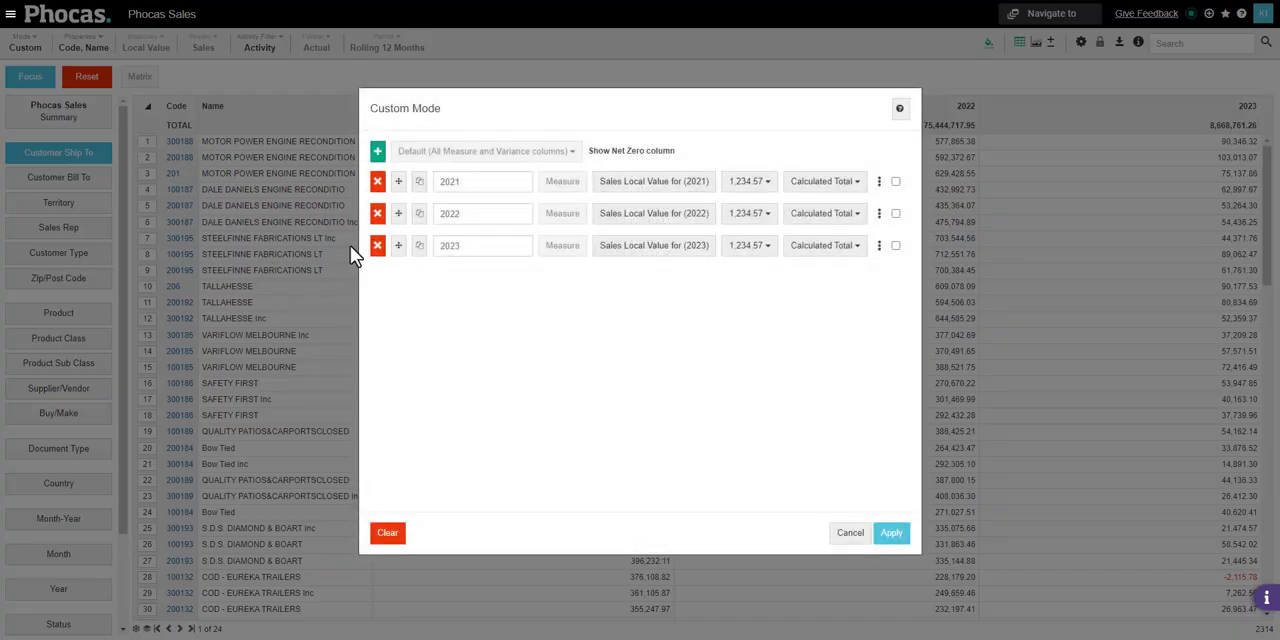
left_click_drag(396, 247, 395, 185)
left_click_drag(396, 245, 406, 238)
left_click(890, 532)
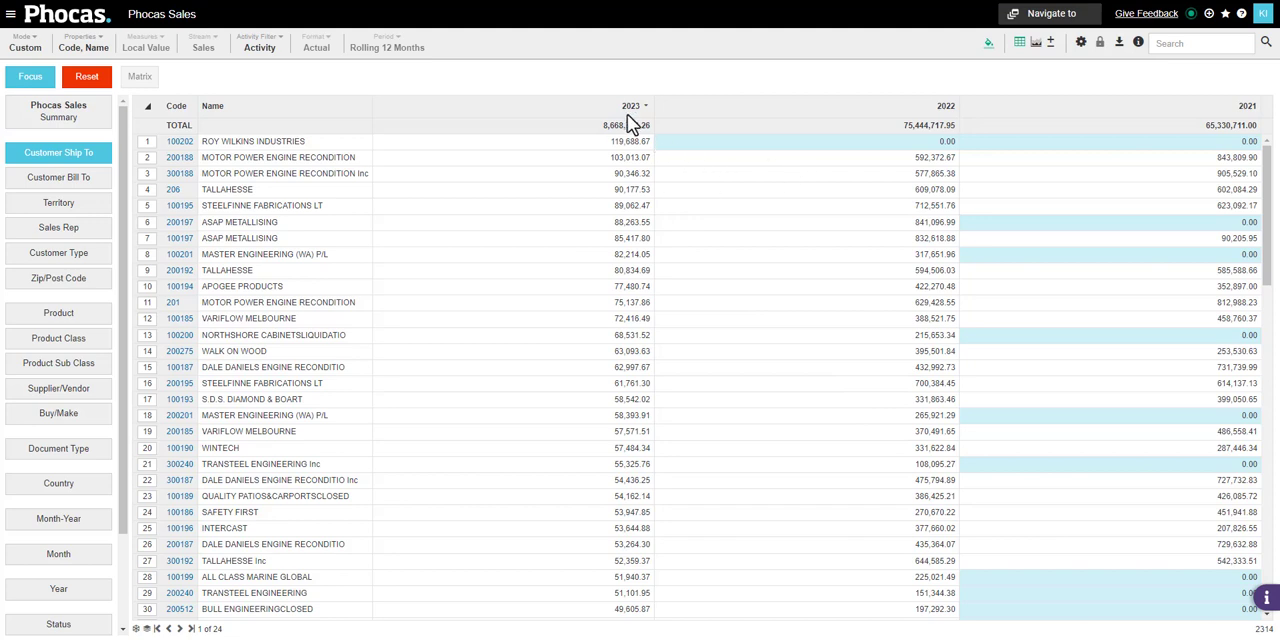
Filter the customers to those whose 2023 sales equal 0
right_click(480, 197)
mouse_move(543, 319)
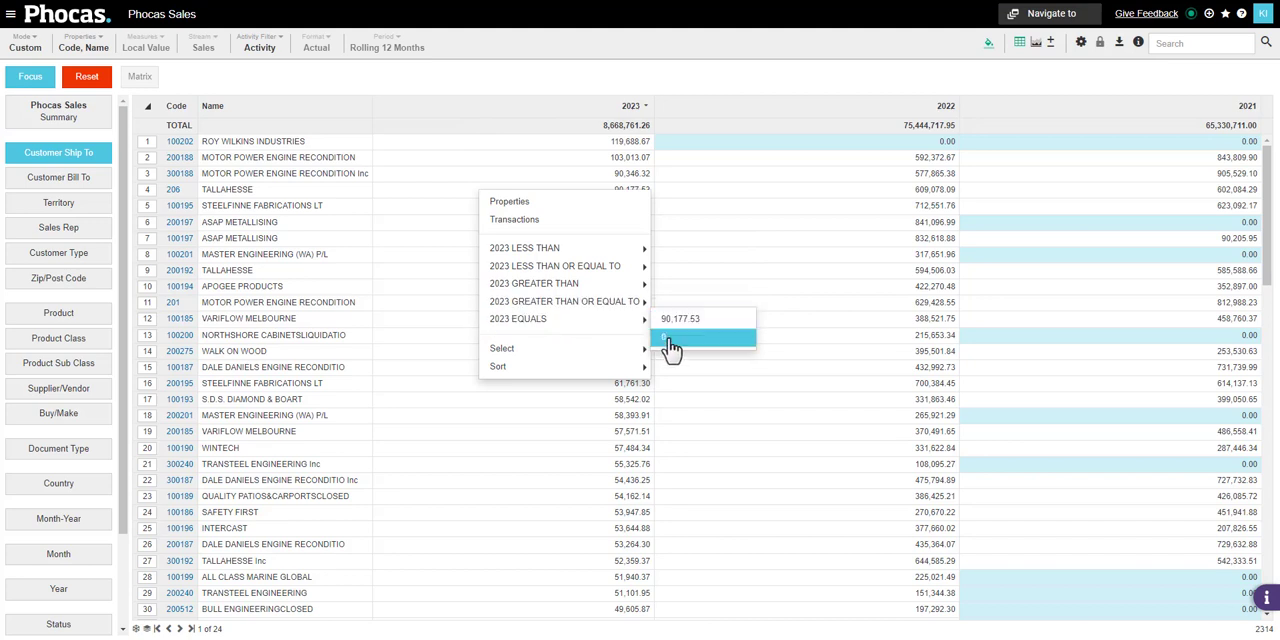
left_click(668, 340)
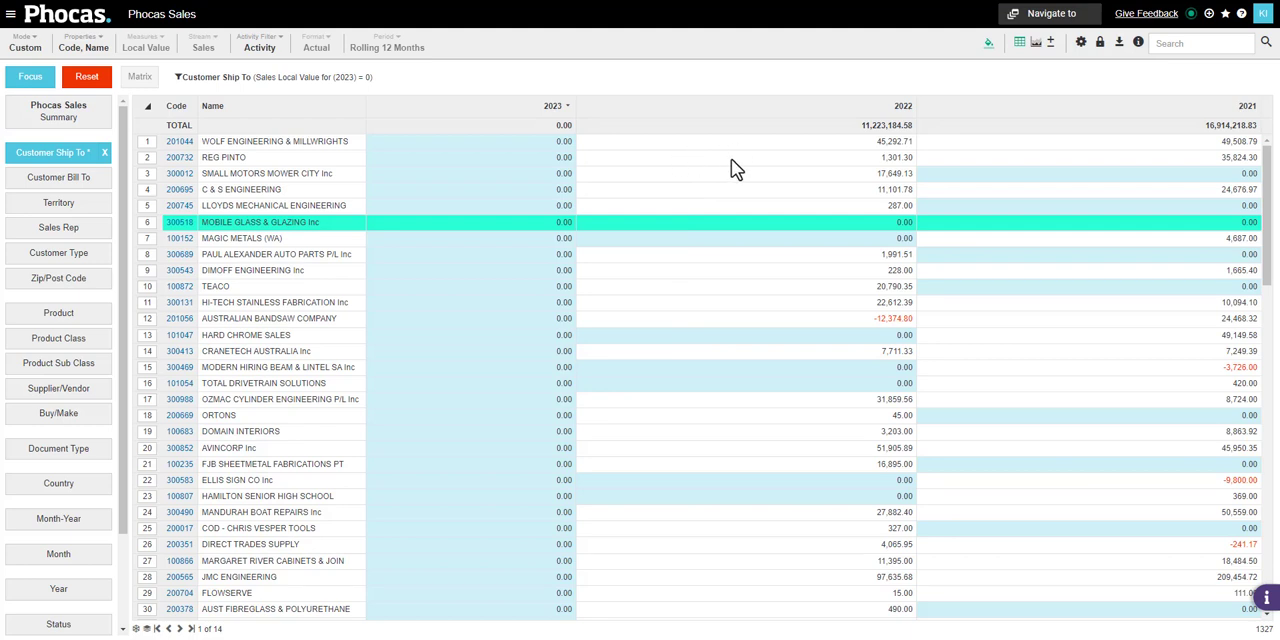
Filter the customers further to 2022 sales greater than 0 and 2021 sales greater than 0
right_click(735, 168)
mouse_move(810, 254)
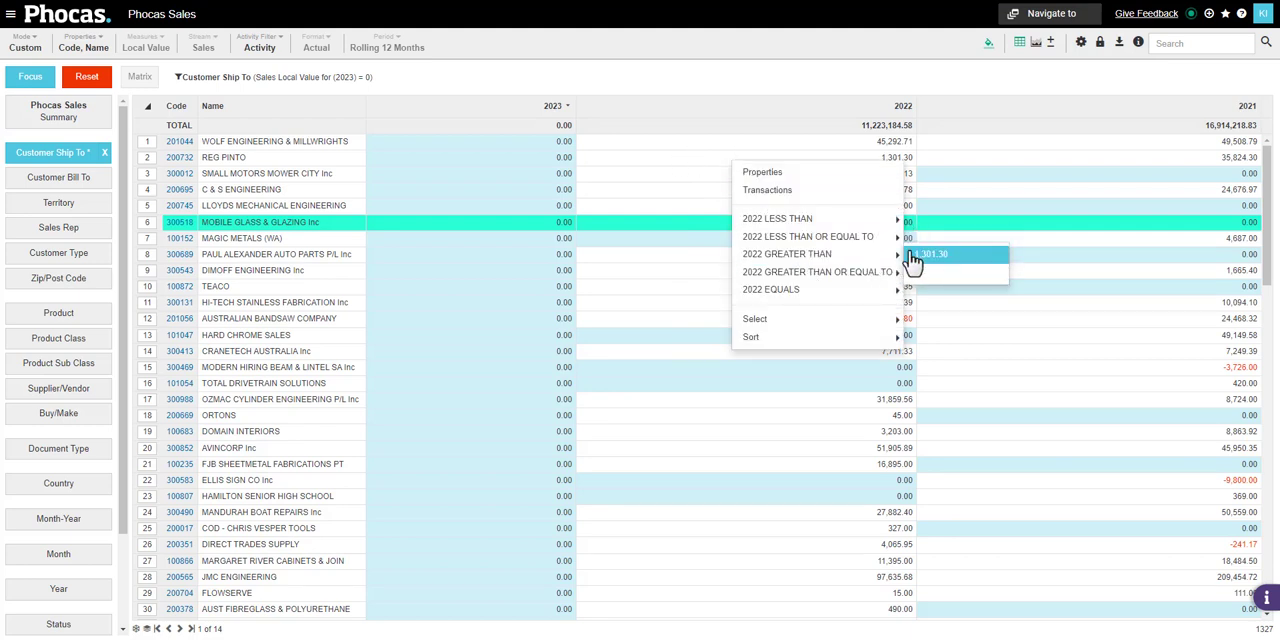
left_click(915, 256)
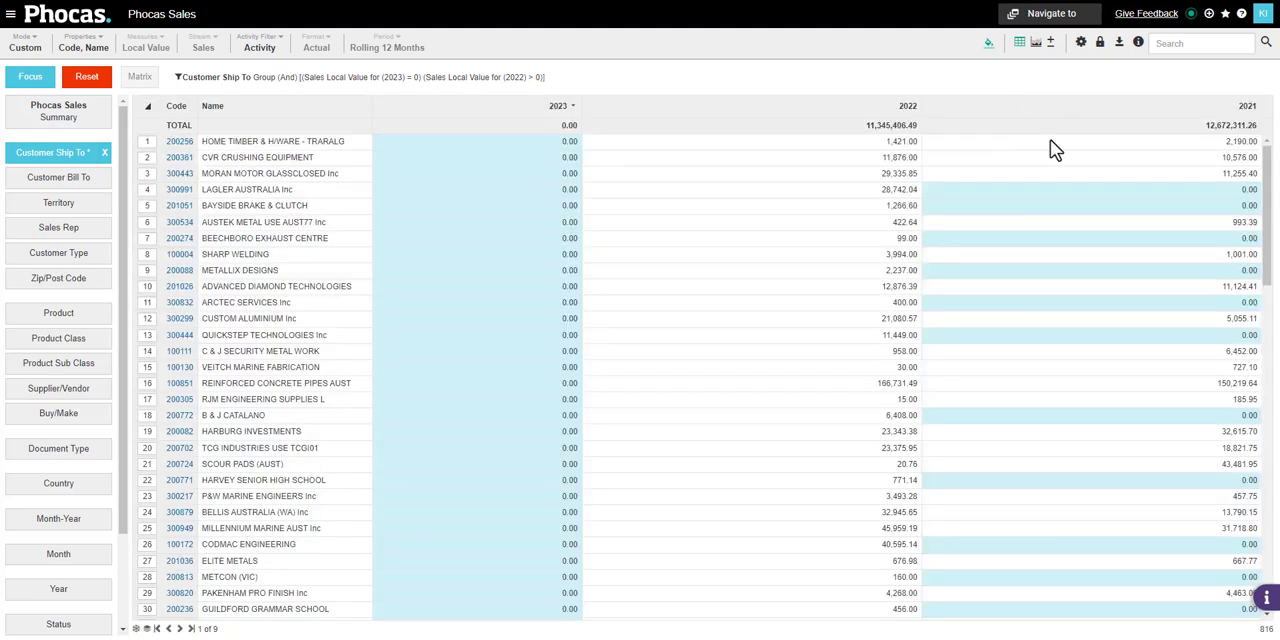
right_click(1046, 162)
mouse_move(1030, 252)
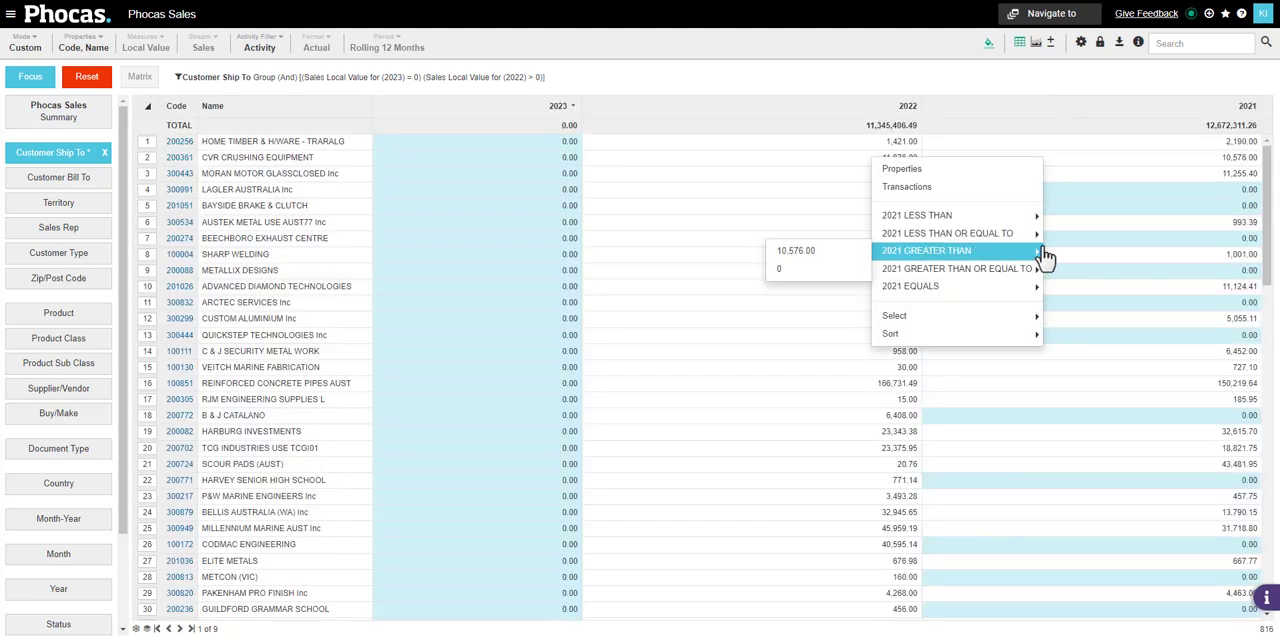
left_click(785, 268)
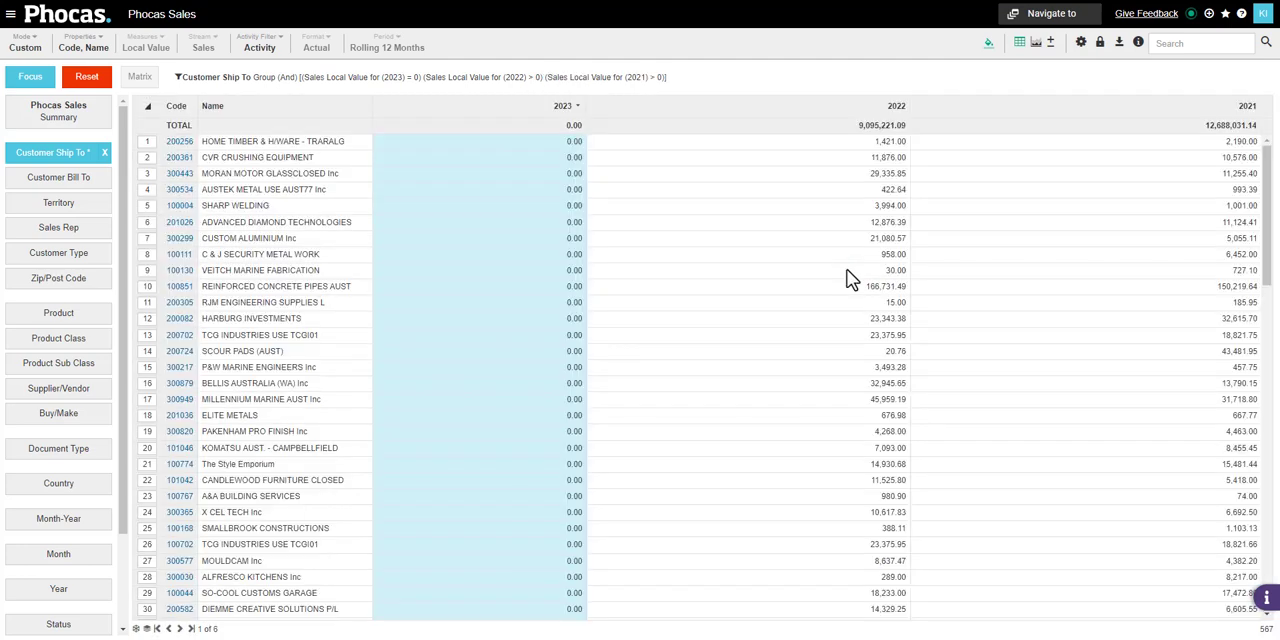
Set the 2022 and 2021 Greater Than thresholds to 1000 in the advanced search, check the 2021 measure's period, and apply the search
left_click(1266, 46)
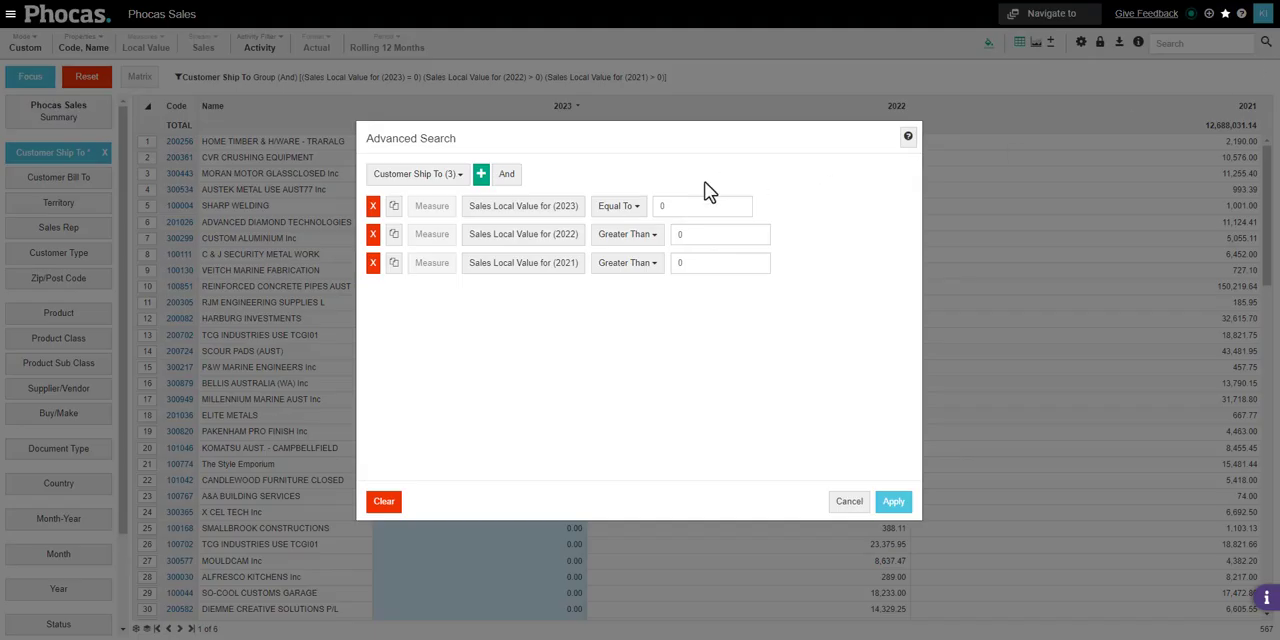
left_click(678, 236)
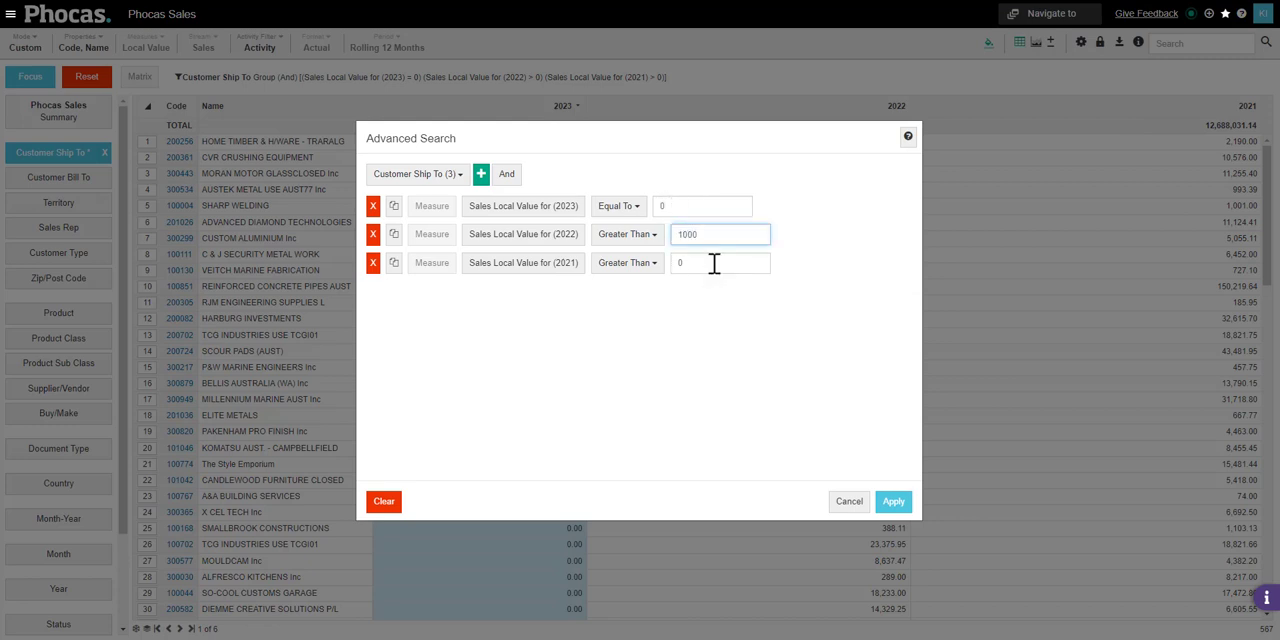
left_click(676, 263)
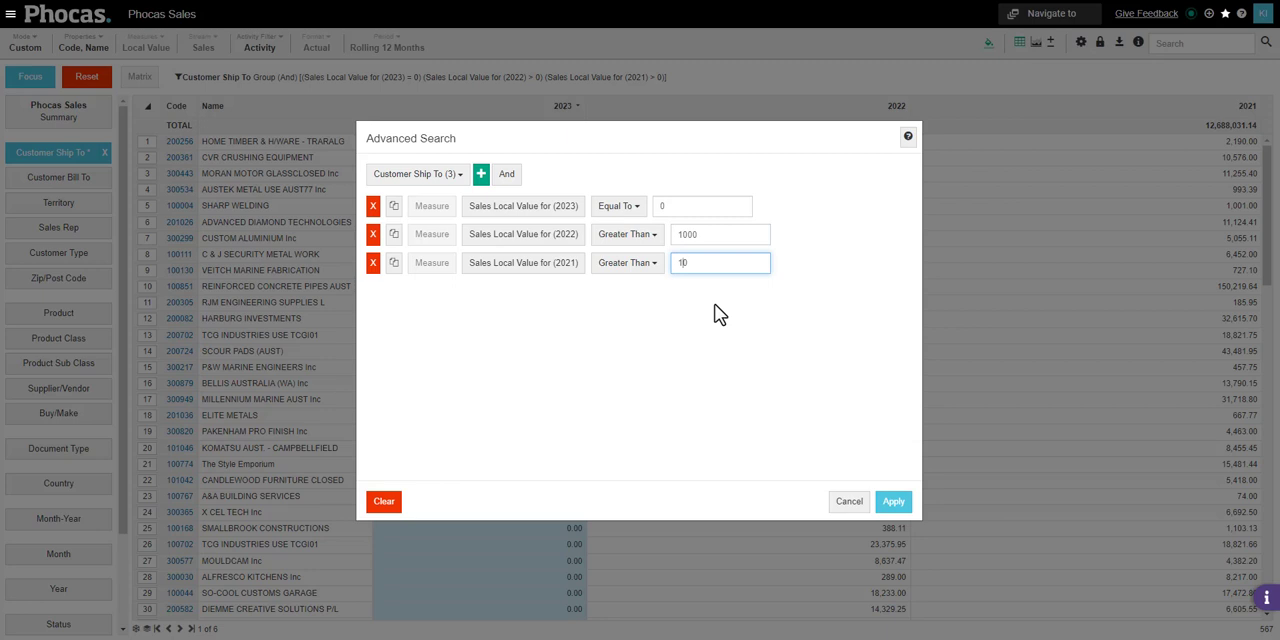
left_click(716, 311)
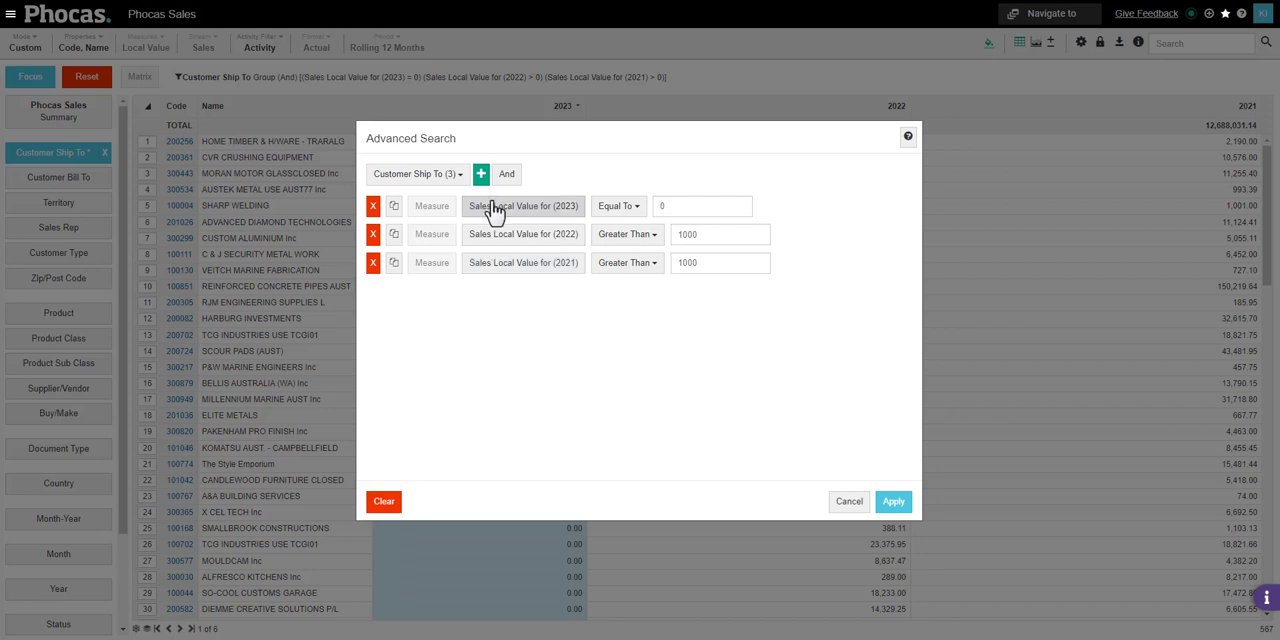
left_click(518, 264)
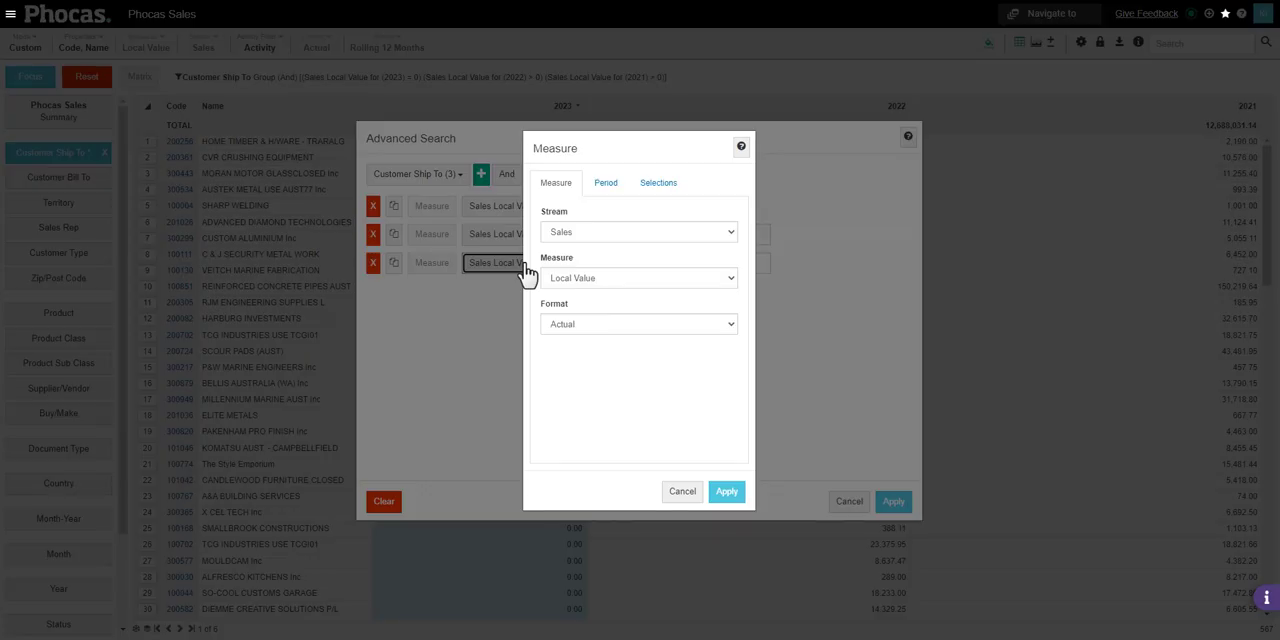
left_click(606, 184)
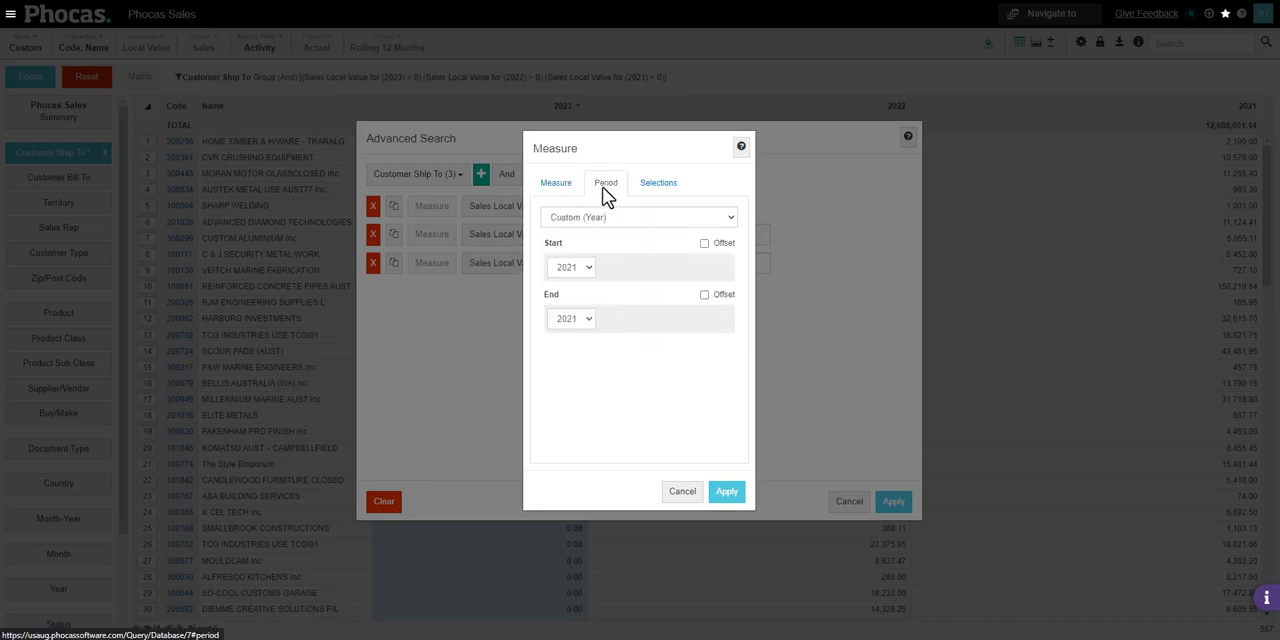
left_click(682, 493)
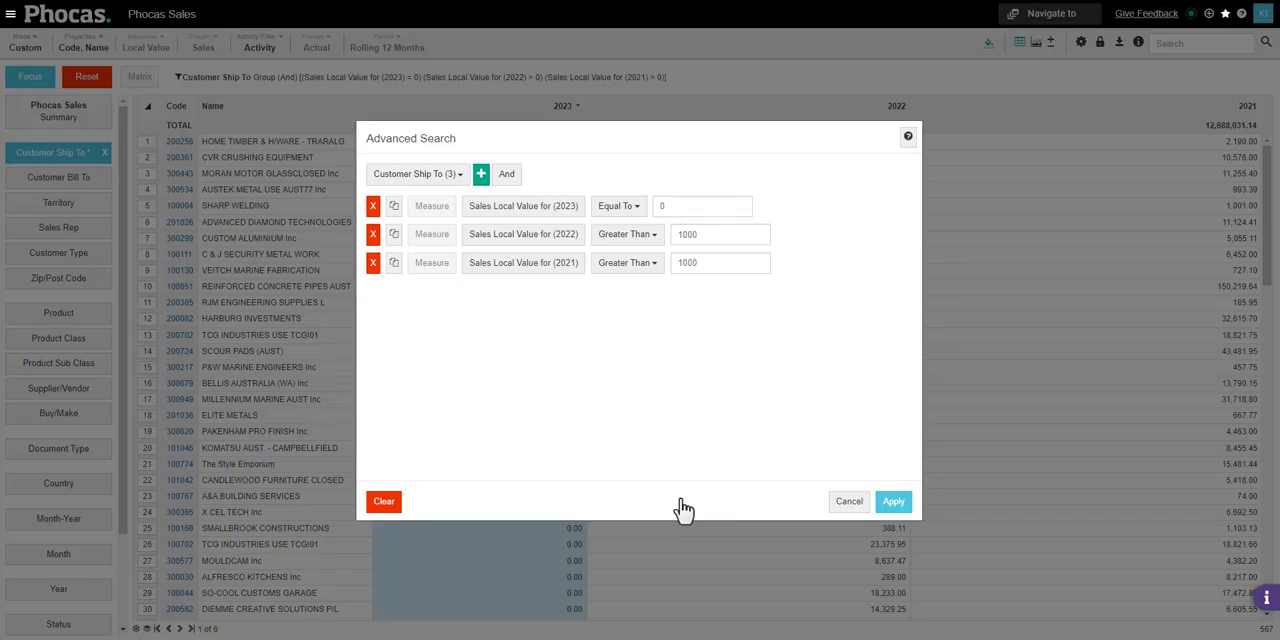
left_click(893, 502)
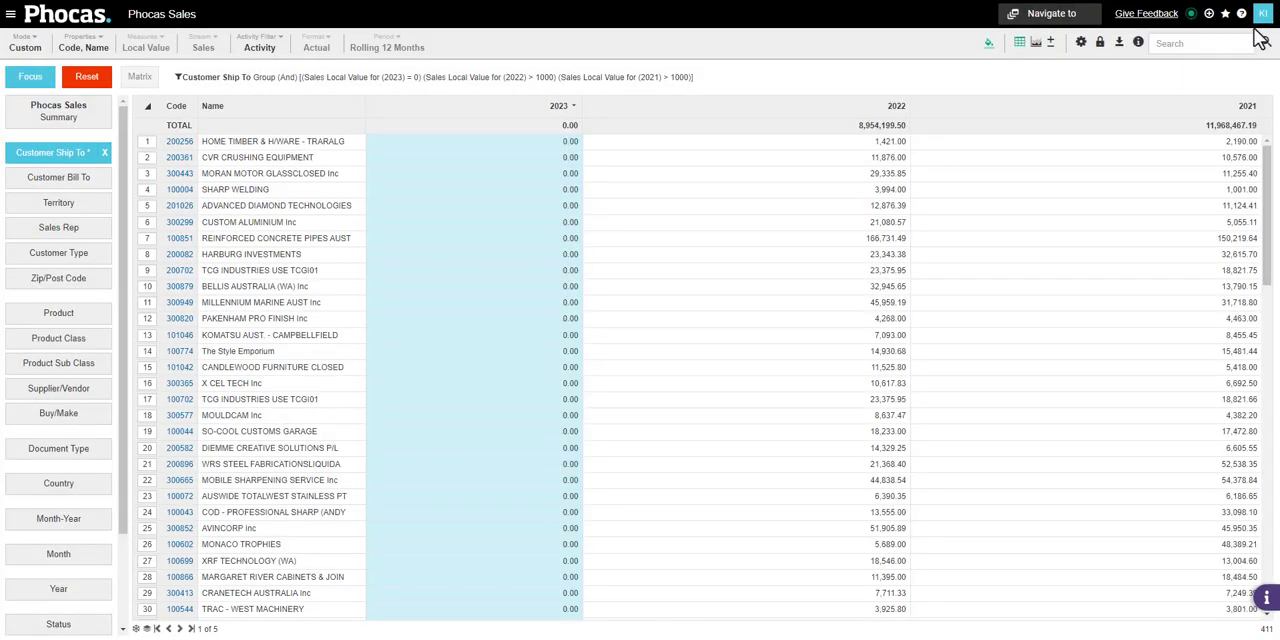
left_click(1225, 13)
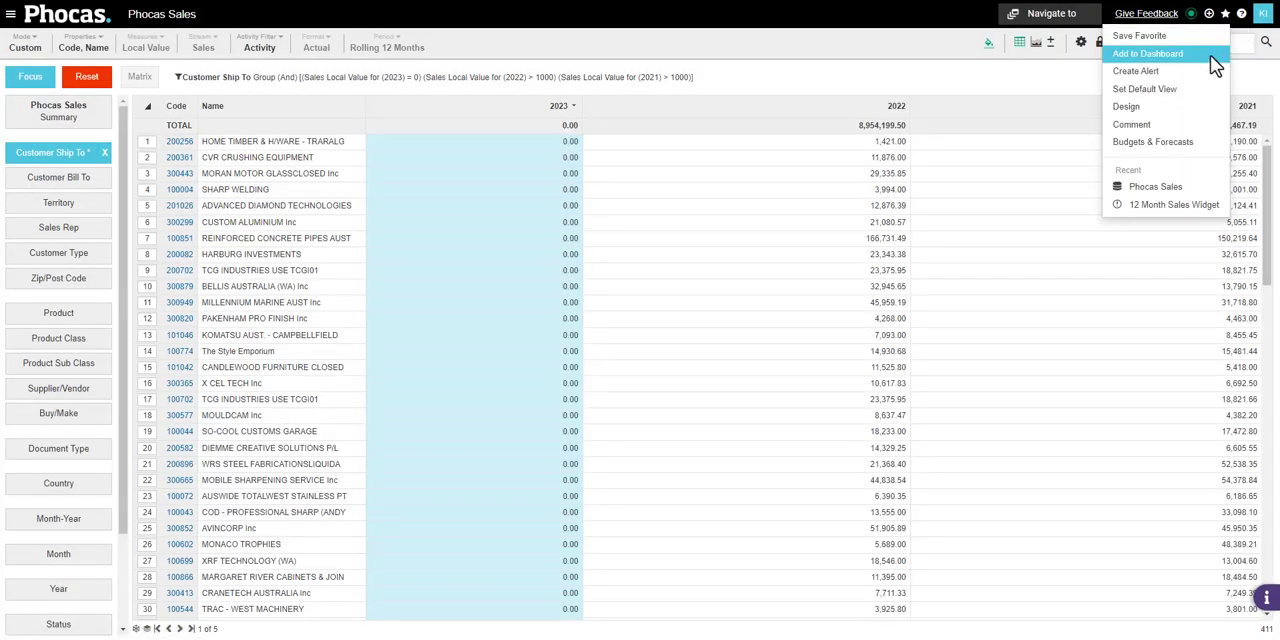
left_click(1005, 89)
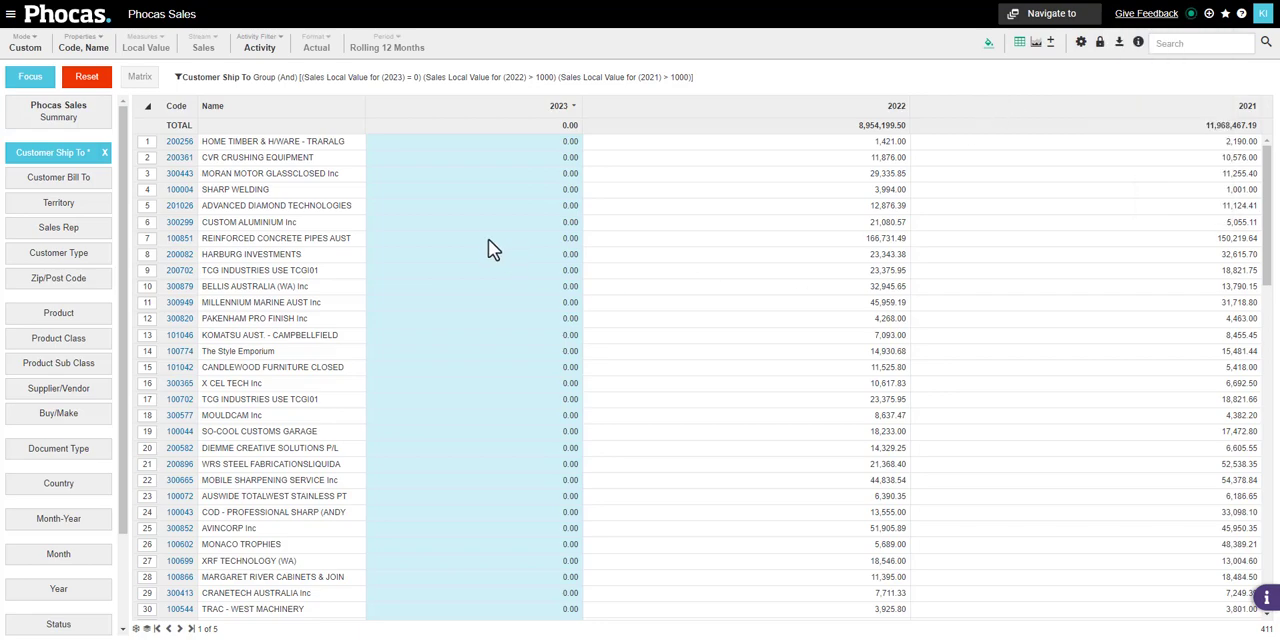